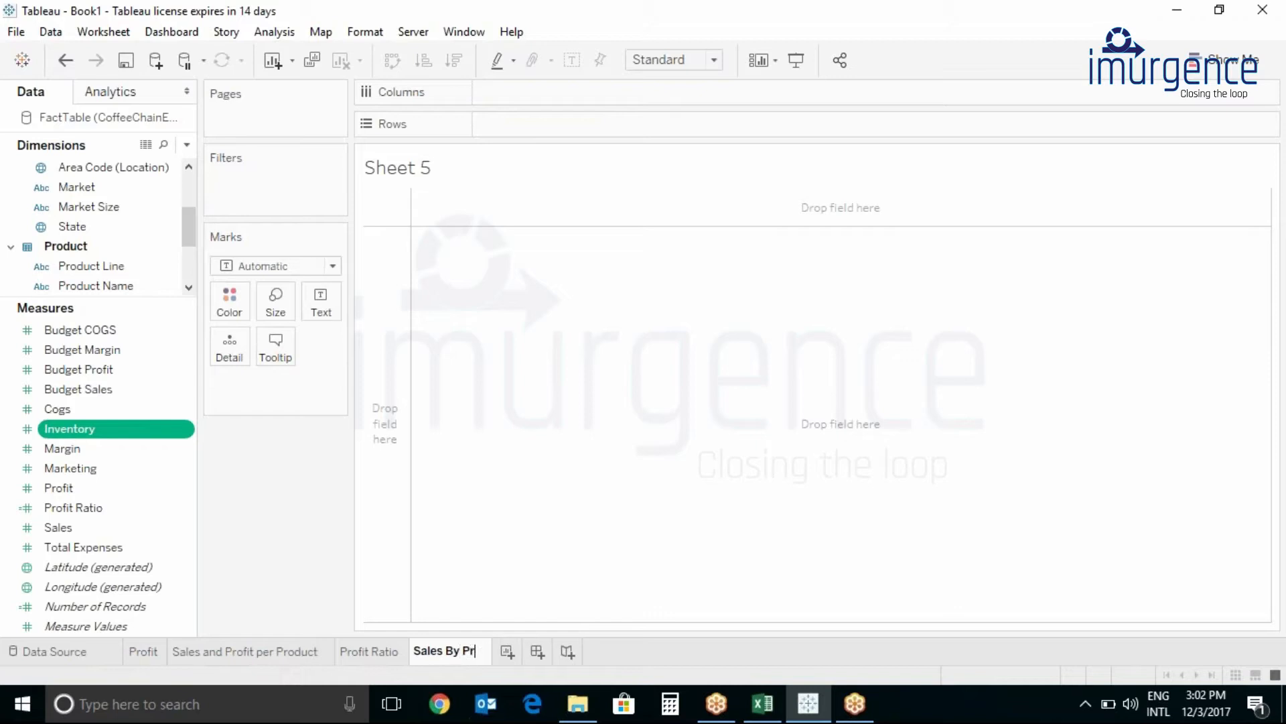
# Build a bar chart on the Sales By Product sheet with Product Name in rows and Sales in columns.
pyautogui.click(100, 285)
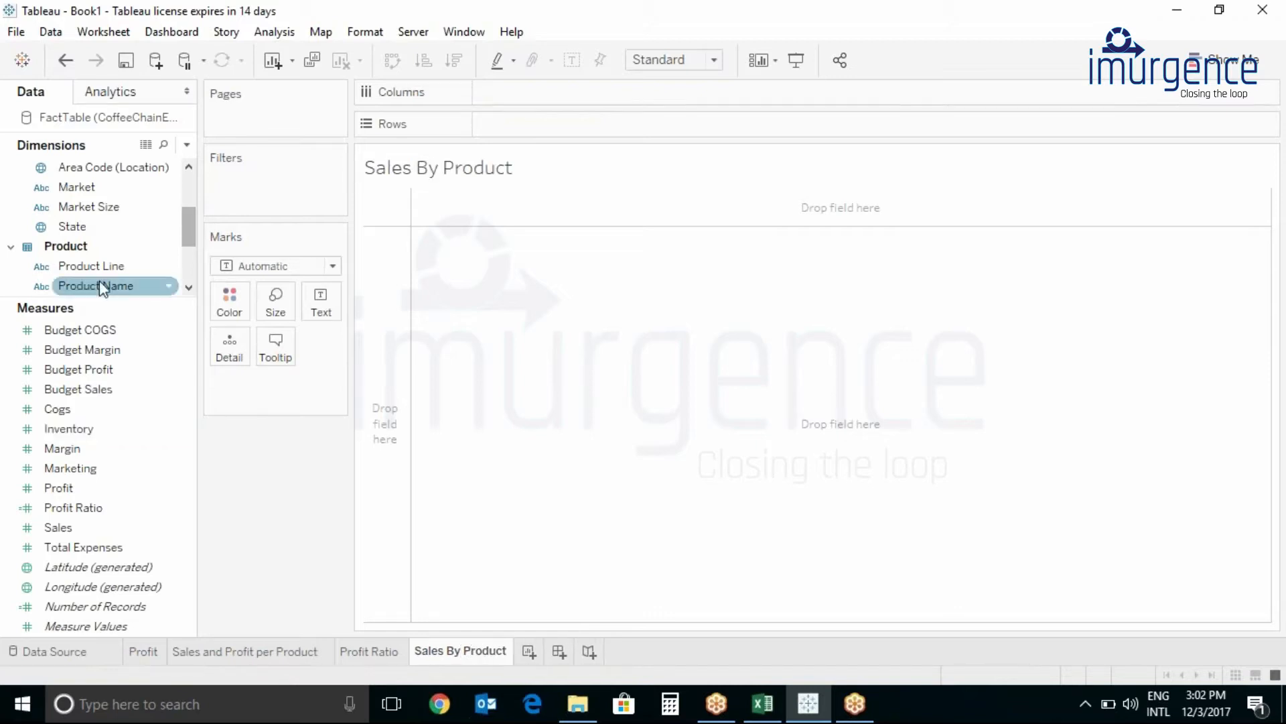
pyautogui.moveTo(100, 289); pyautogui.dragTo(516, 124)
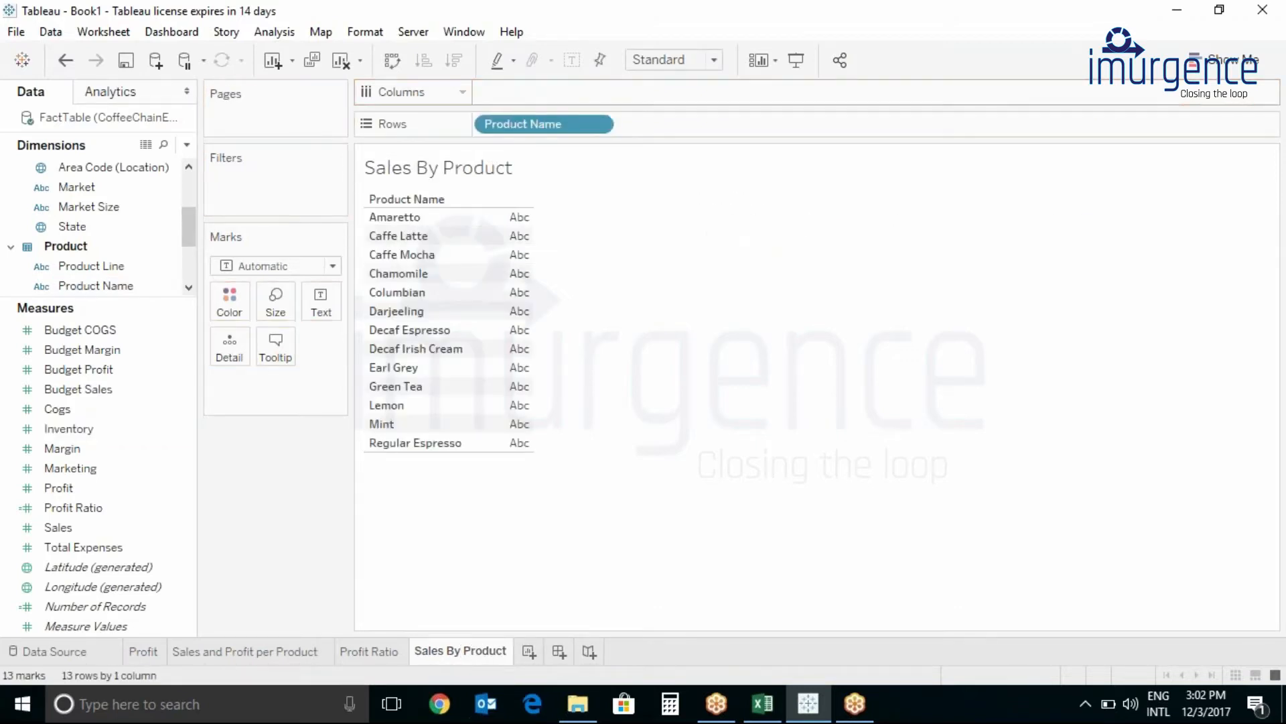
pyautogui.click(67, 429)
pyautogui.click(65, 494)
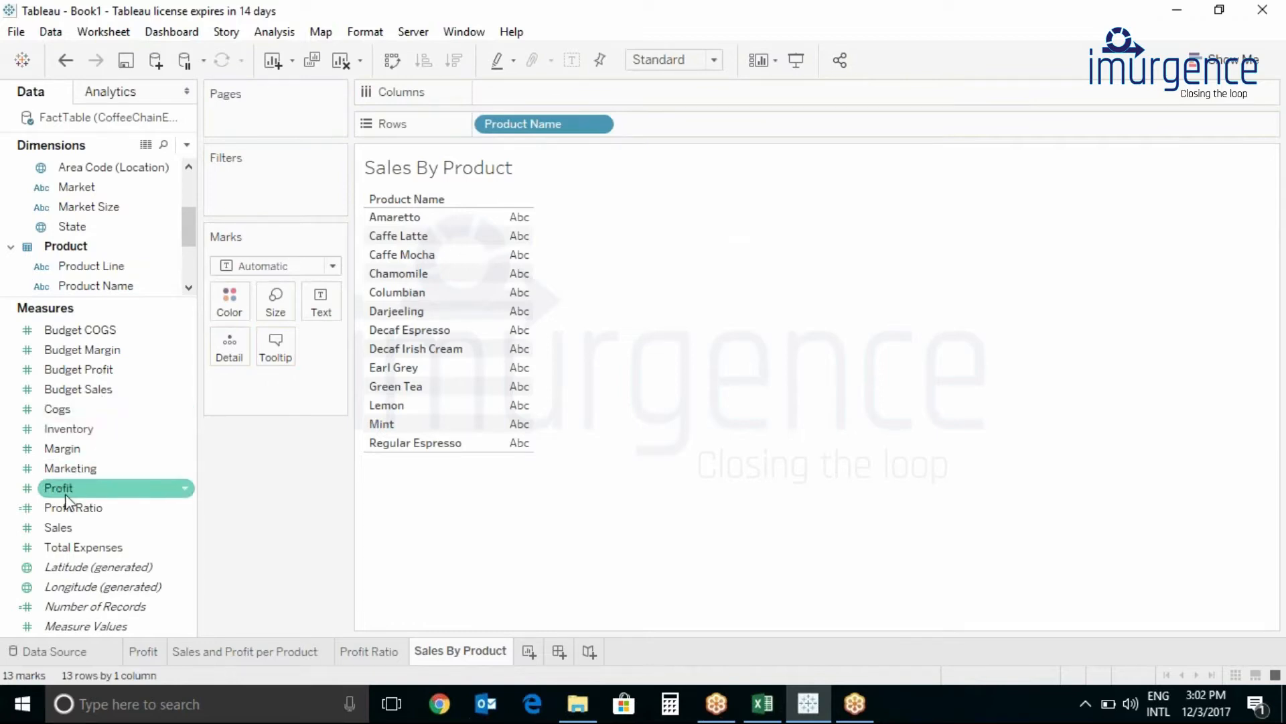
pyautogui.click(59, 527)
pyautogui.moveTo(58, 527); pyautogui.dragTo(514, 94)
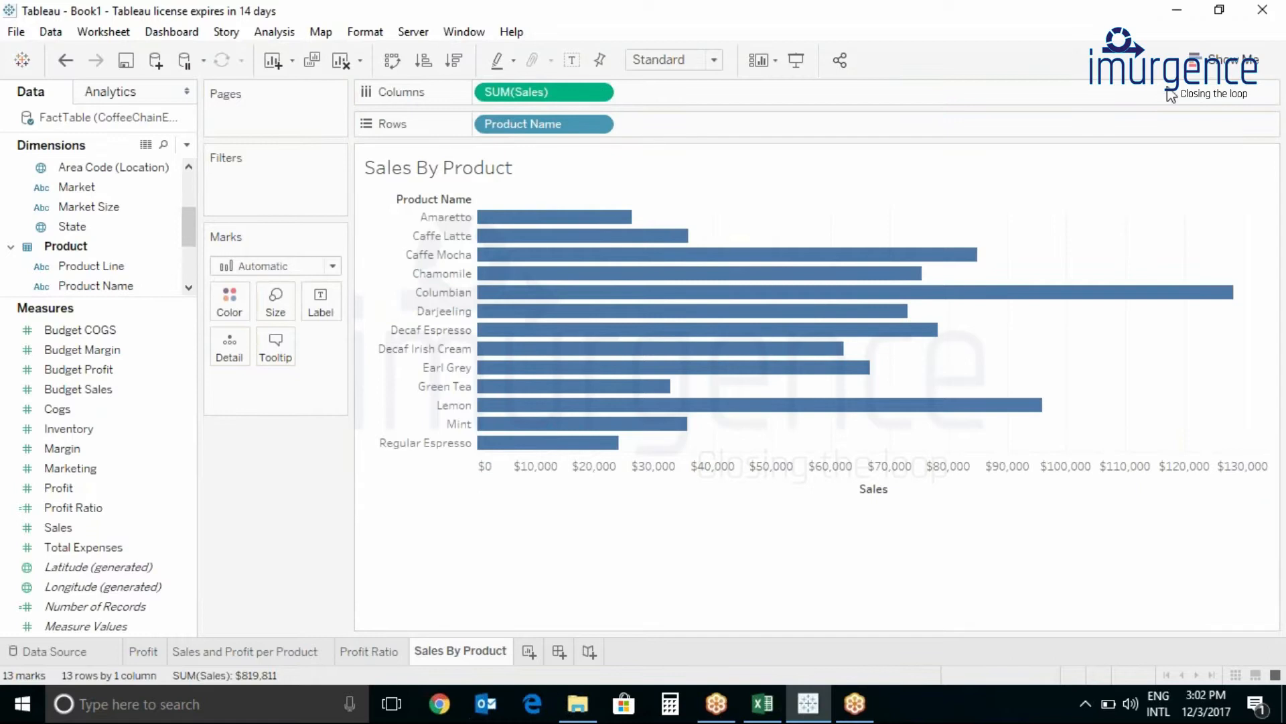
pyautogui.click(1260, 45)
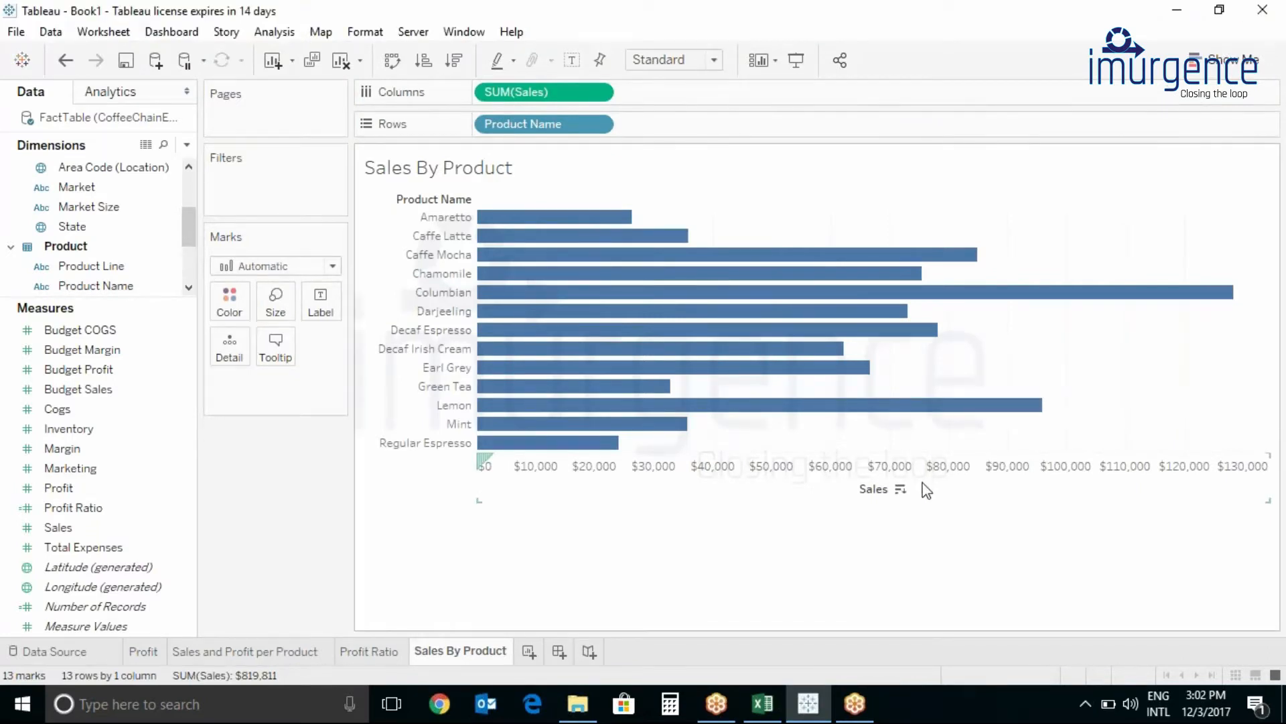
# Cycle the sort order of the products by sales, ending with descending order.
pyautogui.click(900, 489)
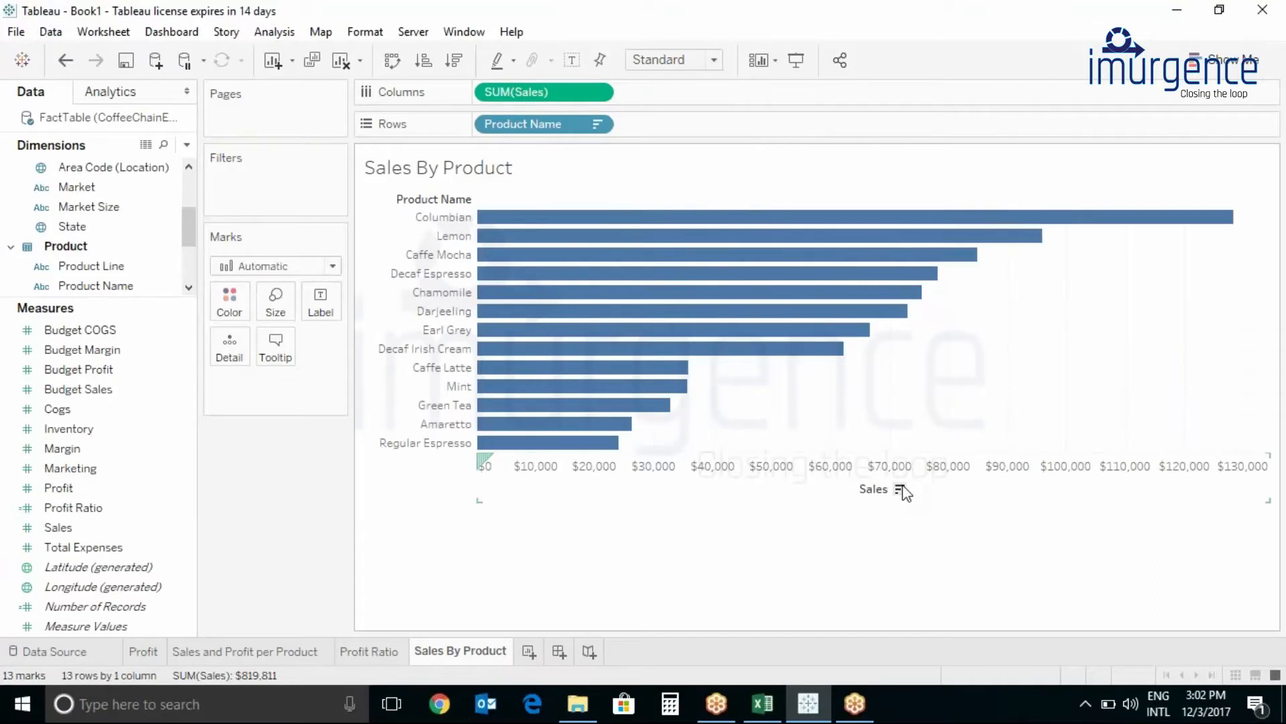
pyautogui.click(900, 489)
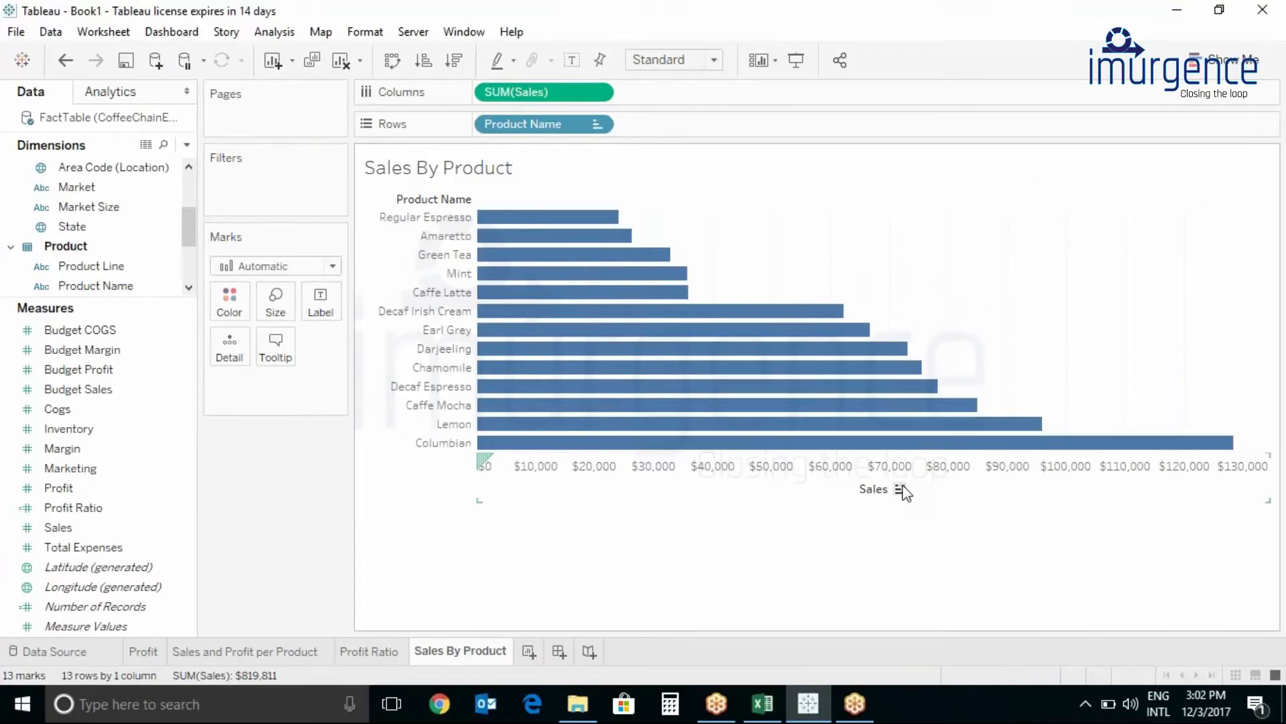
pyautogui.click(899, 489)
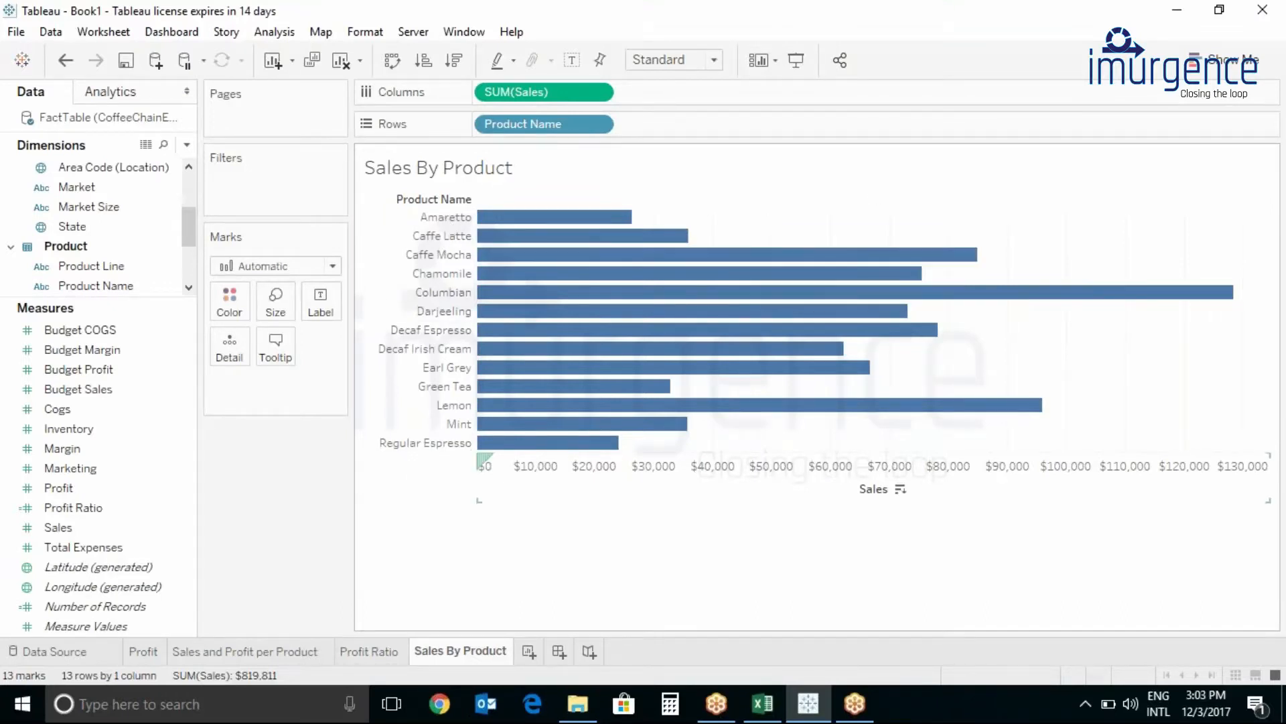
pyautogui.click(897, 491)
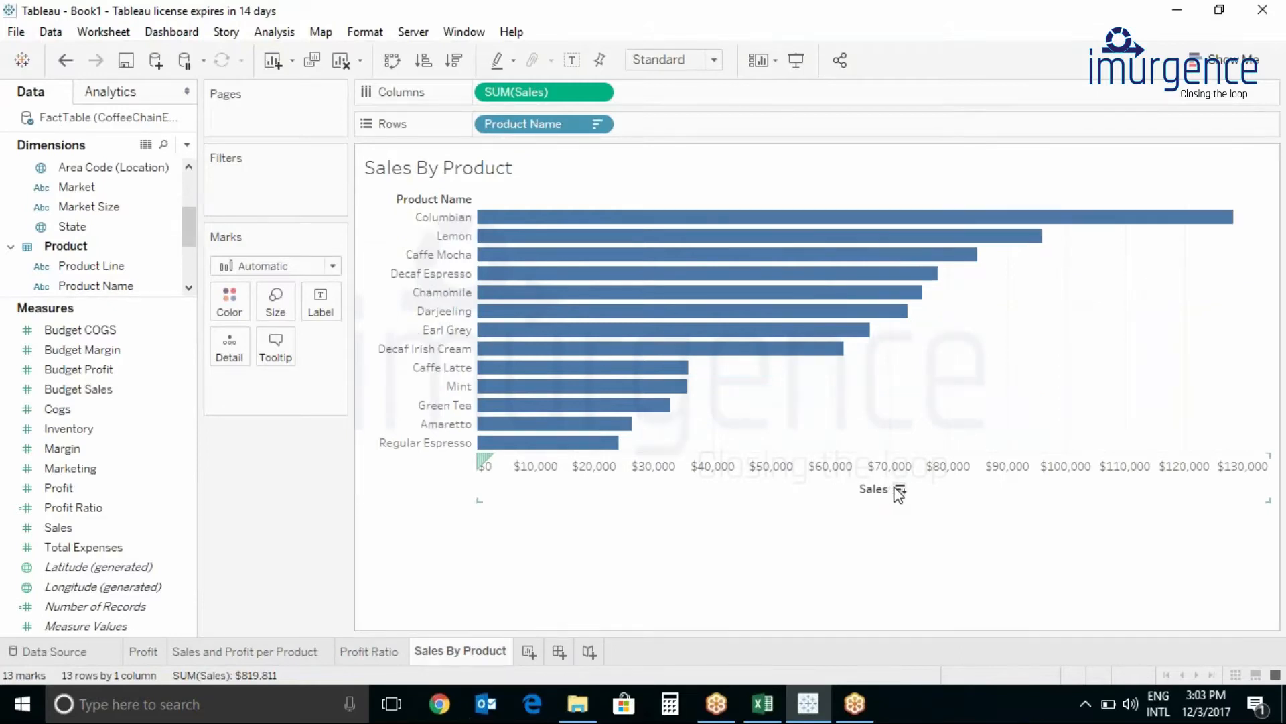
# Add an average line for Sales across the entire table.
pyautogui.click(127, 96)
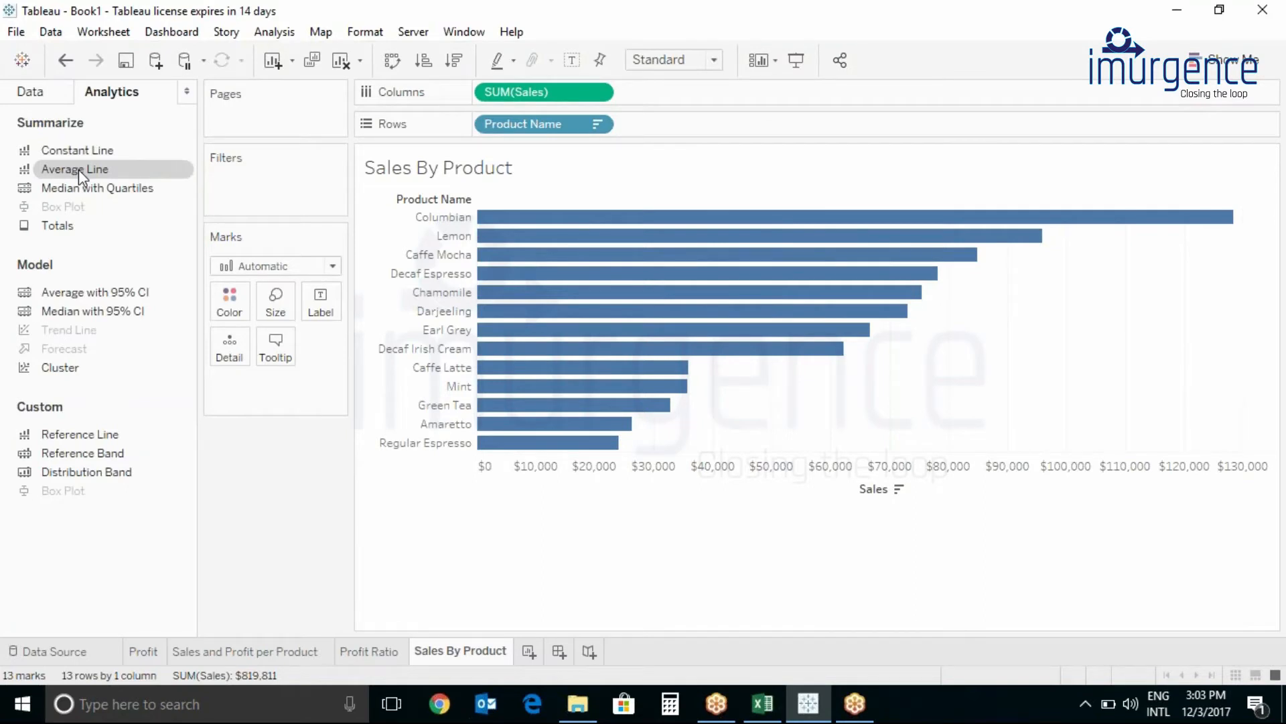
pyautogui.moveTo(79, 170); pyautogui.dragTo(536, 215)
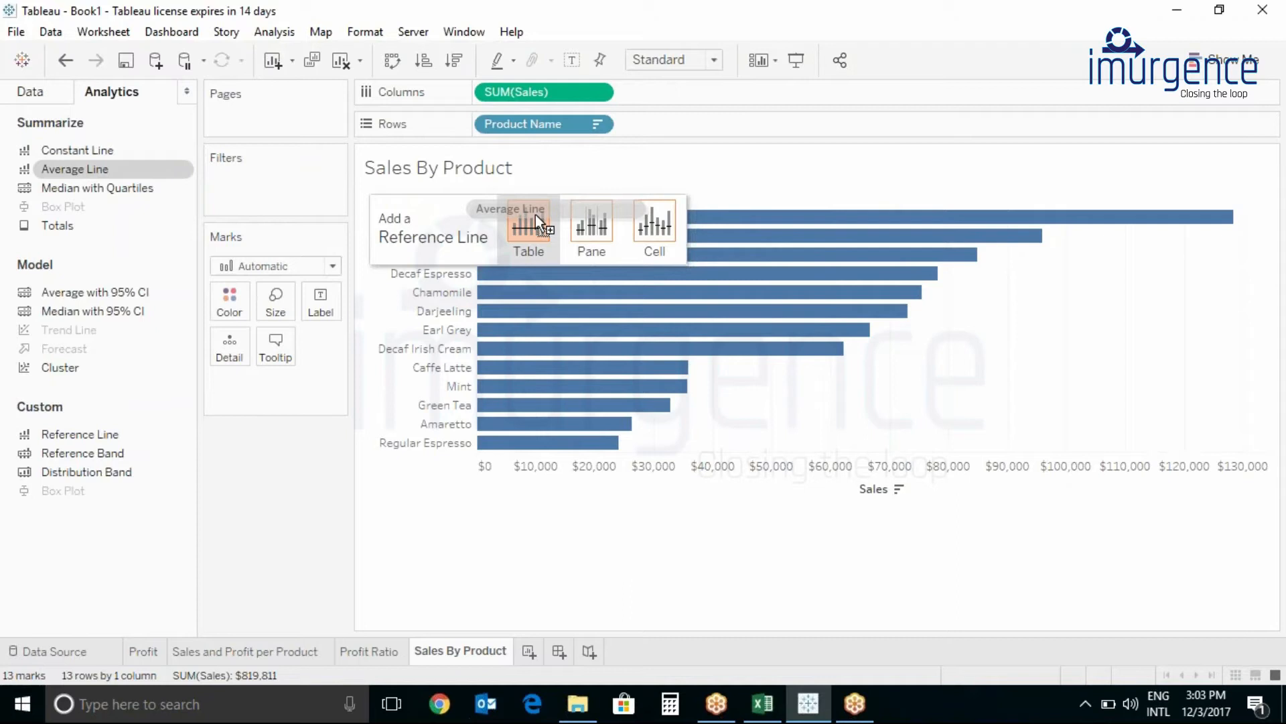
pyautogui.moveTo(536, 214); pyautogui.dragTo(536, 214)
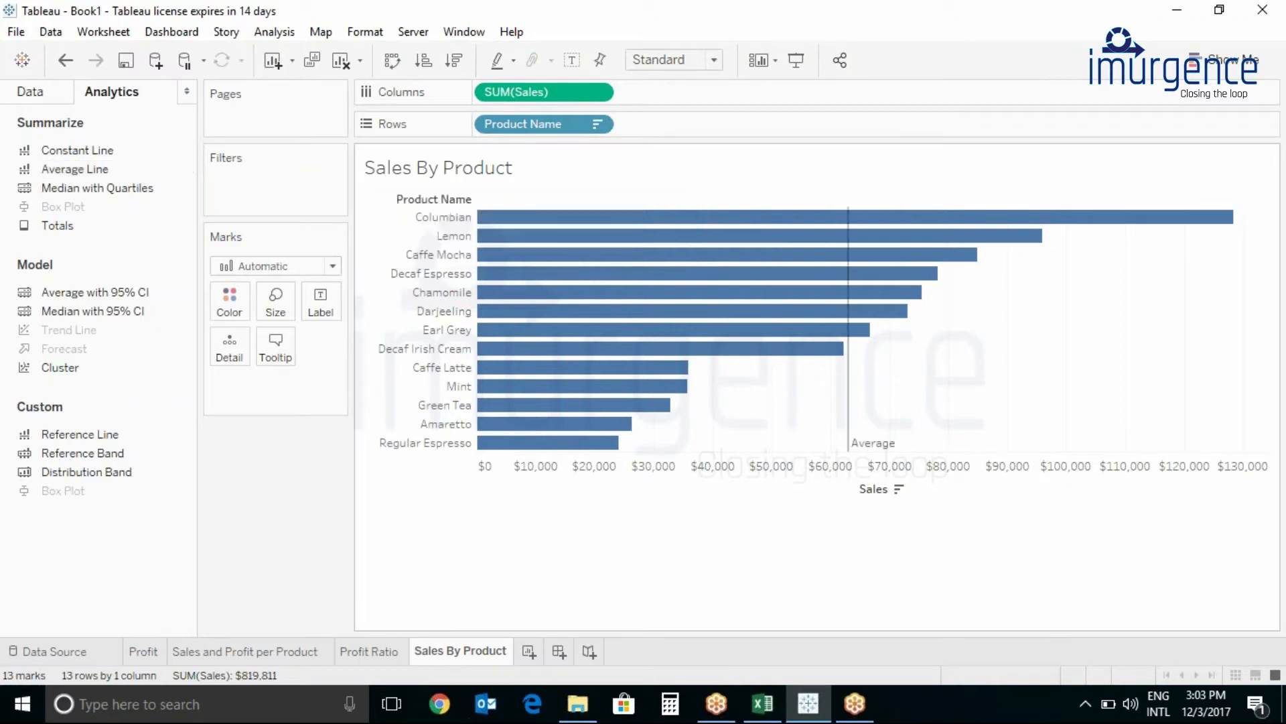
# Give the average line a custom label reading "Average Sales = <Value>", using the inserted value field.
pyautogui.moveTo(878, 454)
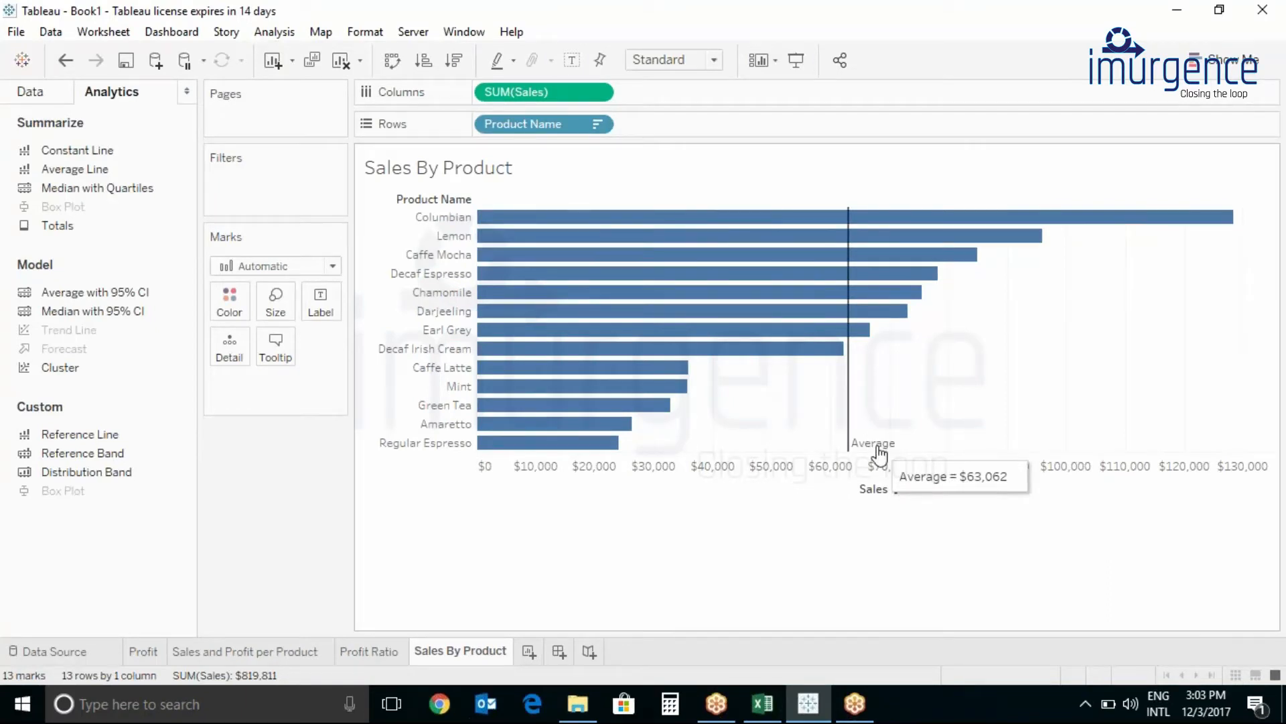
pyautogui.rightClick(868, 446)
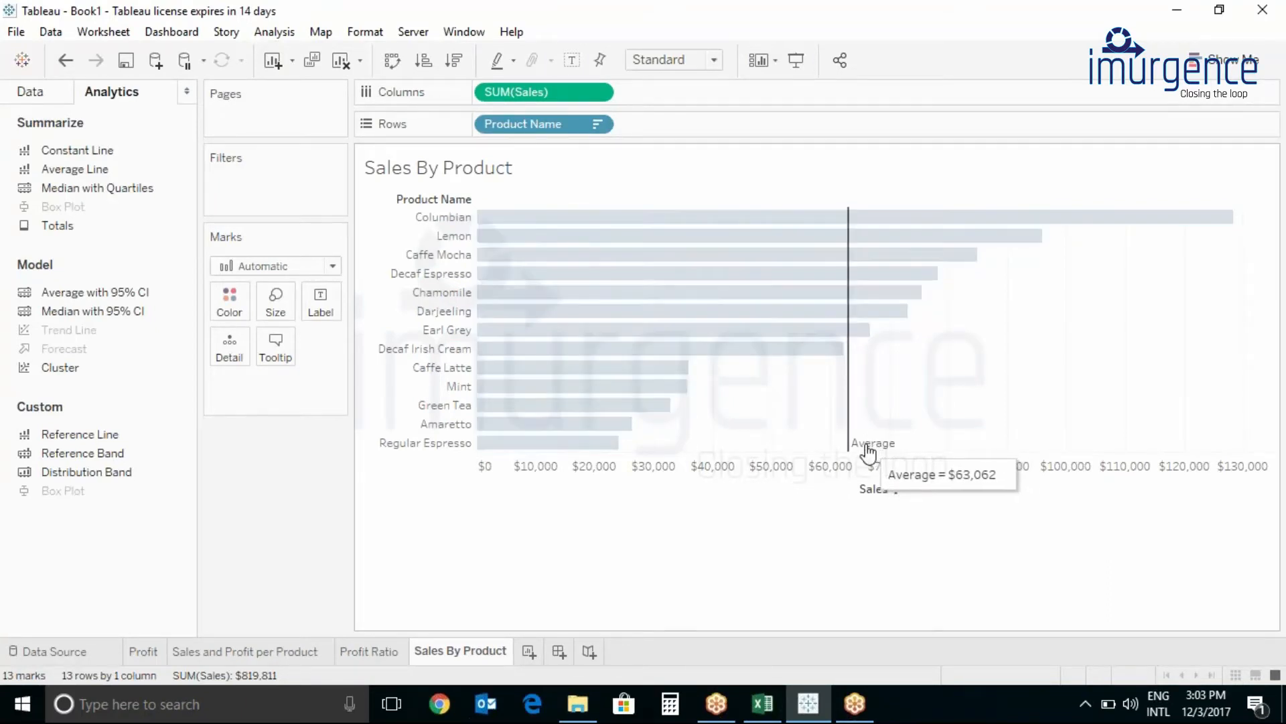
pyautogui.click(913, 457)
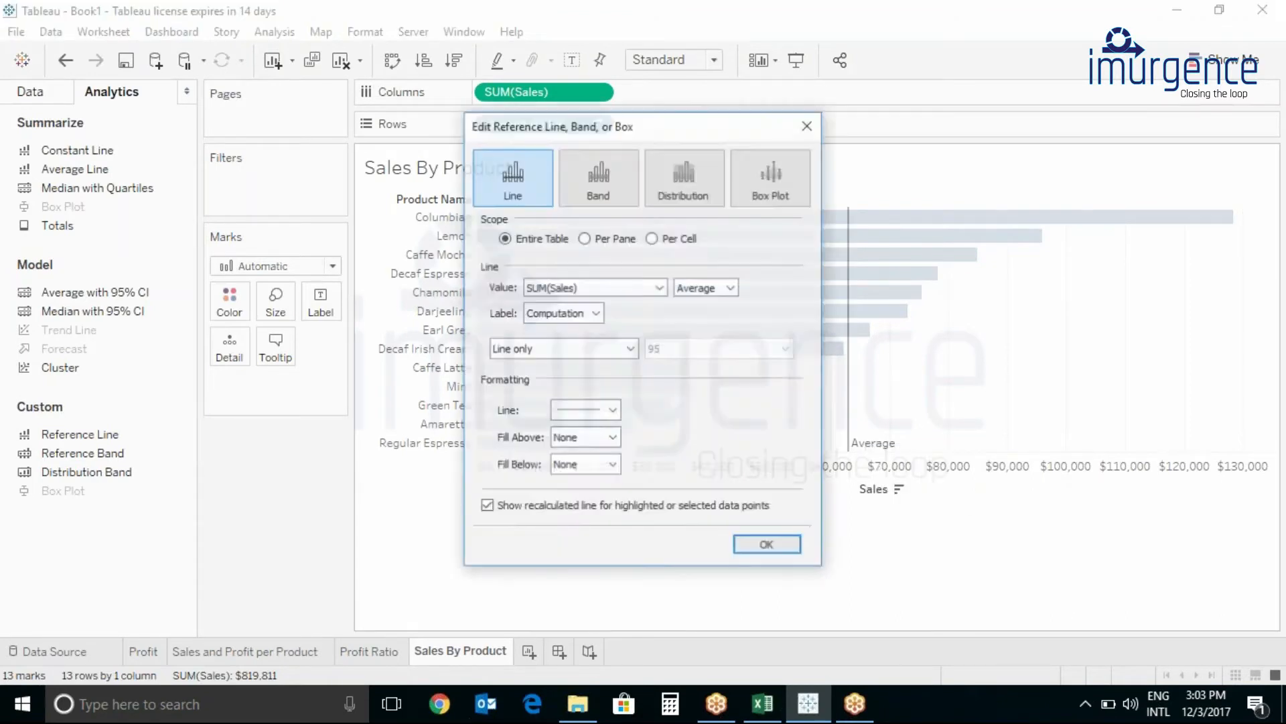
pyautogui.click(595, 313)
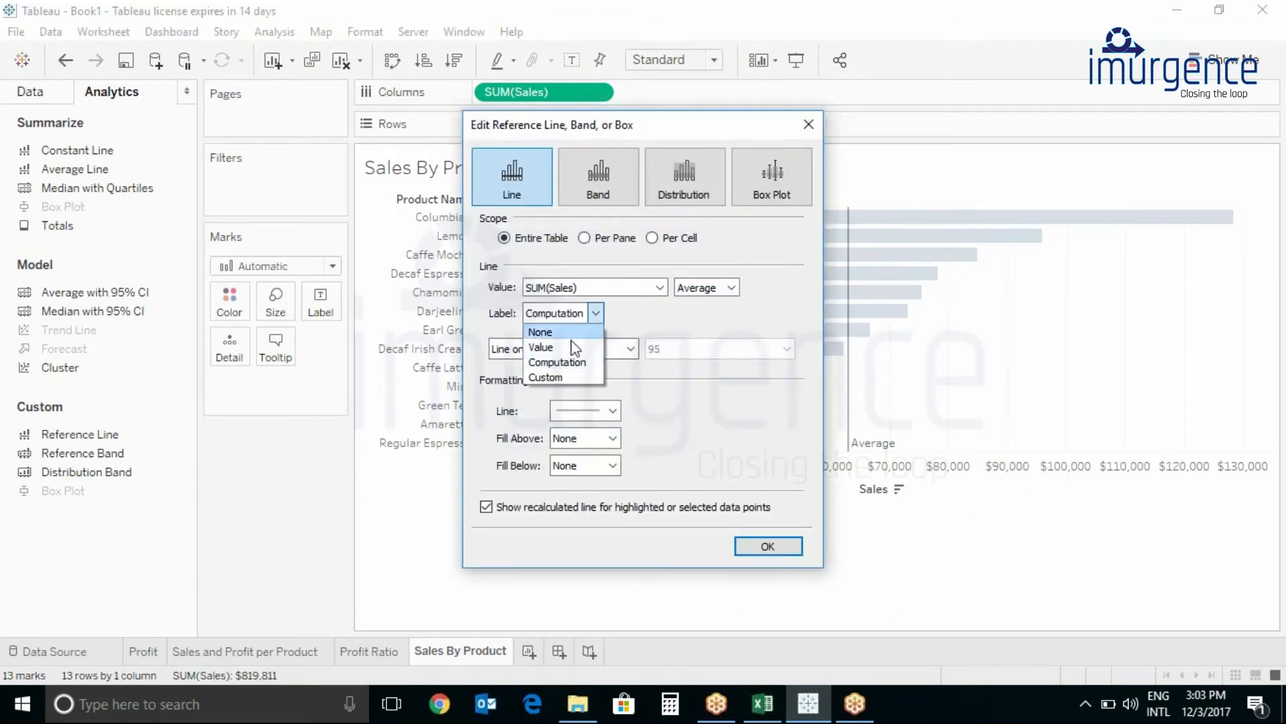
pyautogui.click(562, 377)
pyautogui.click(680, 314)
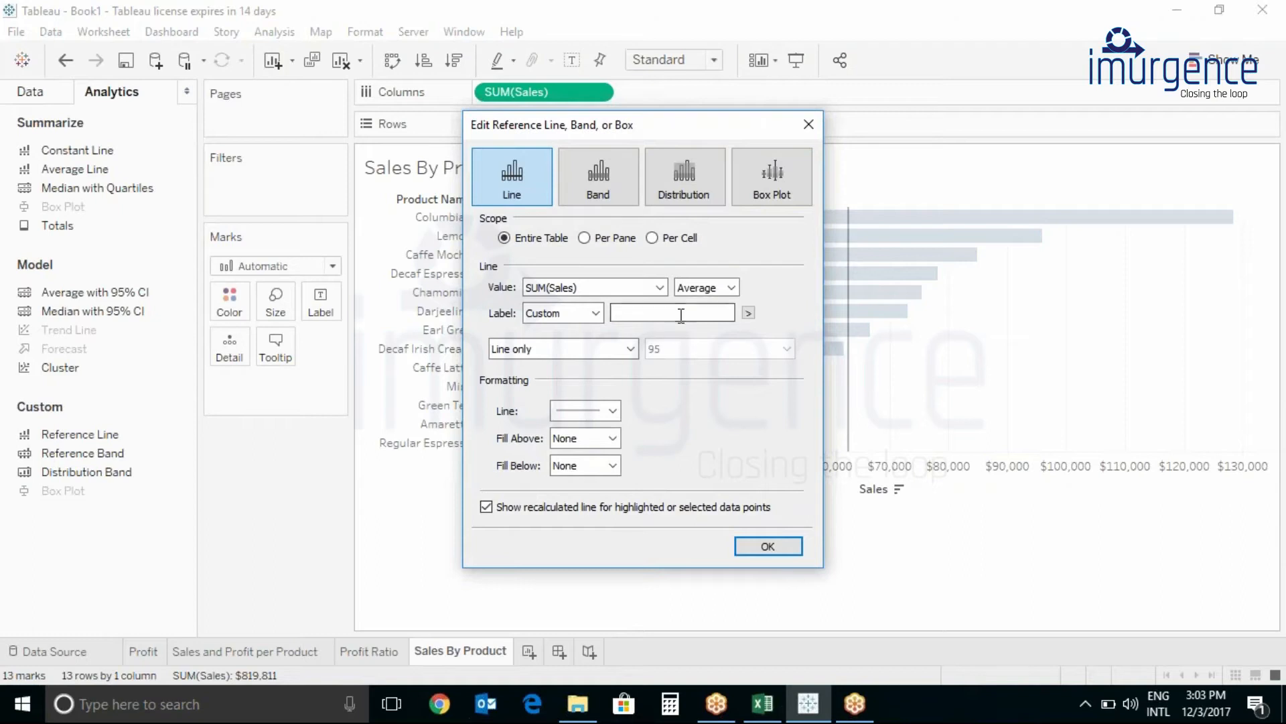
pyautogui.write('Average Sales =')
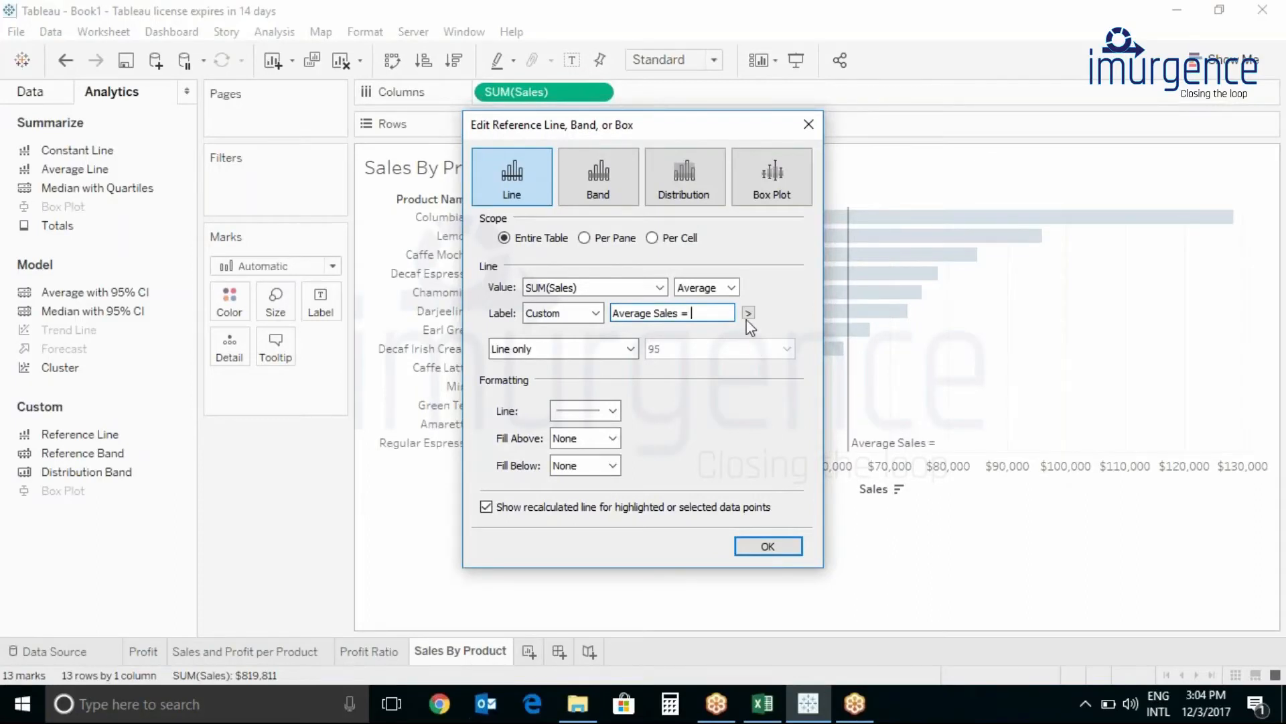
pyautogui.click(748, 313)
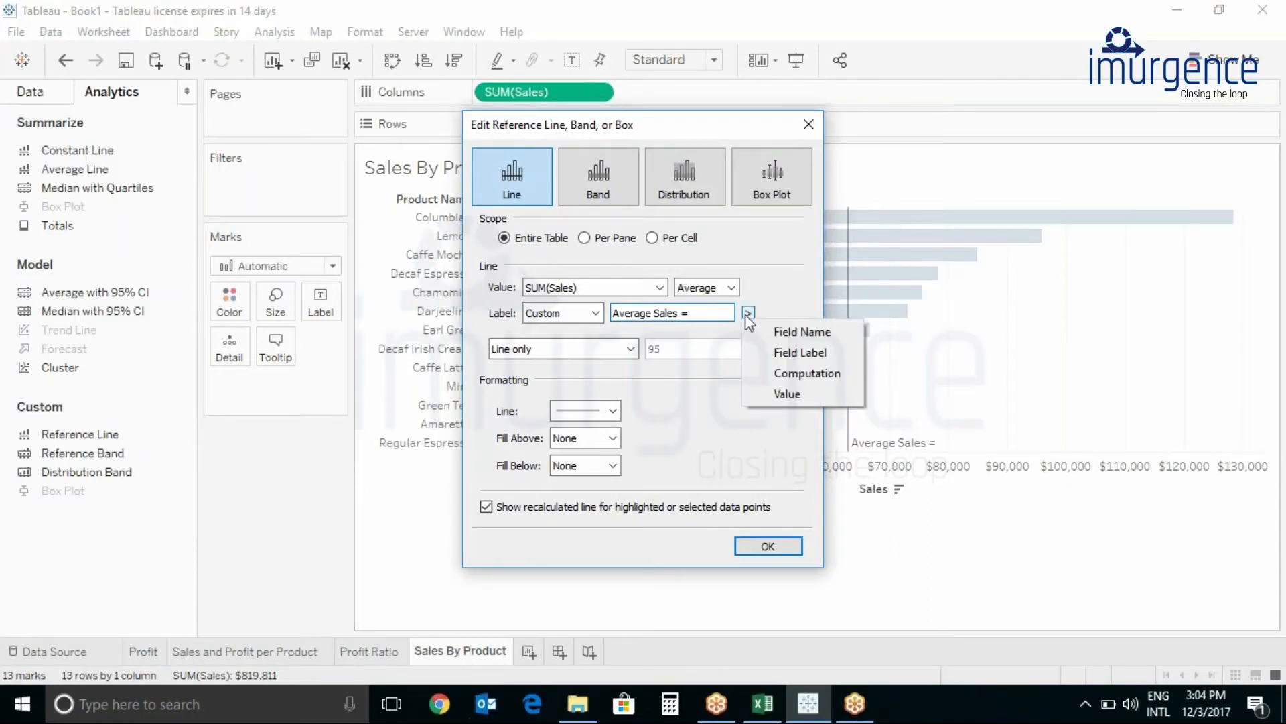
pyautogui.click(778, 394)
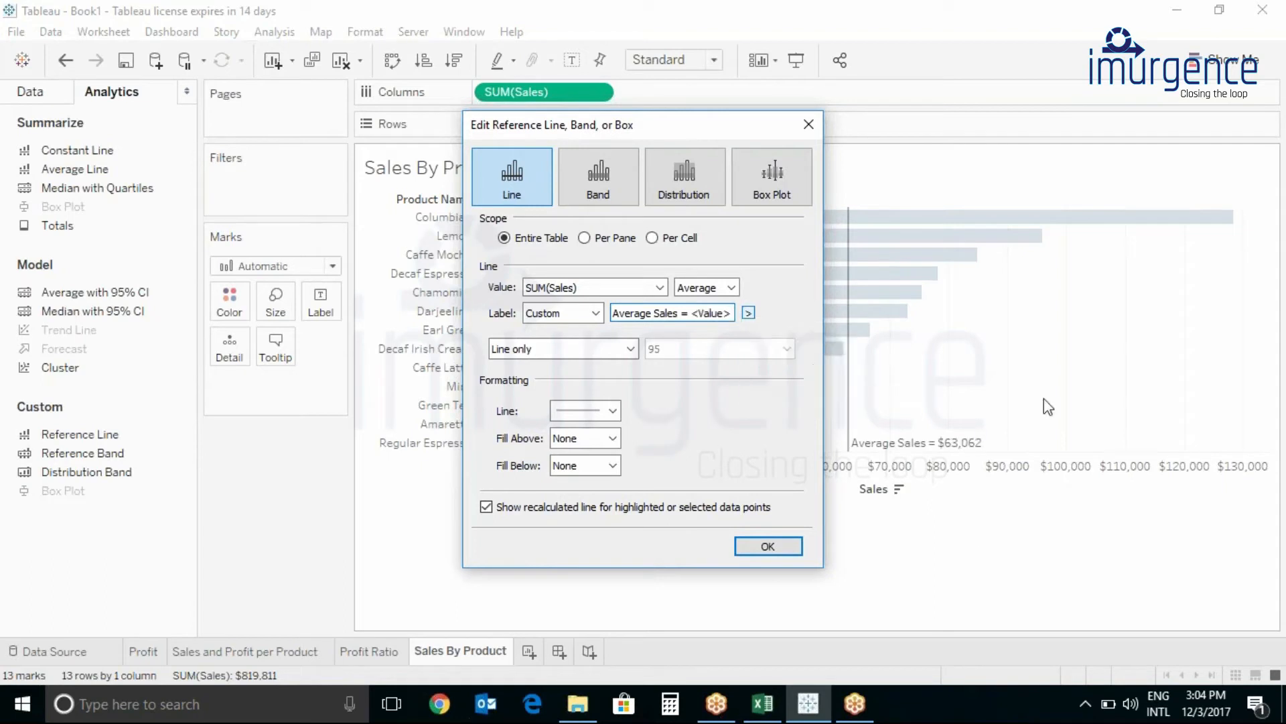
pyautogui.click(798, 548)
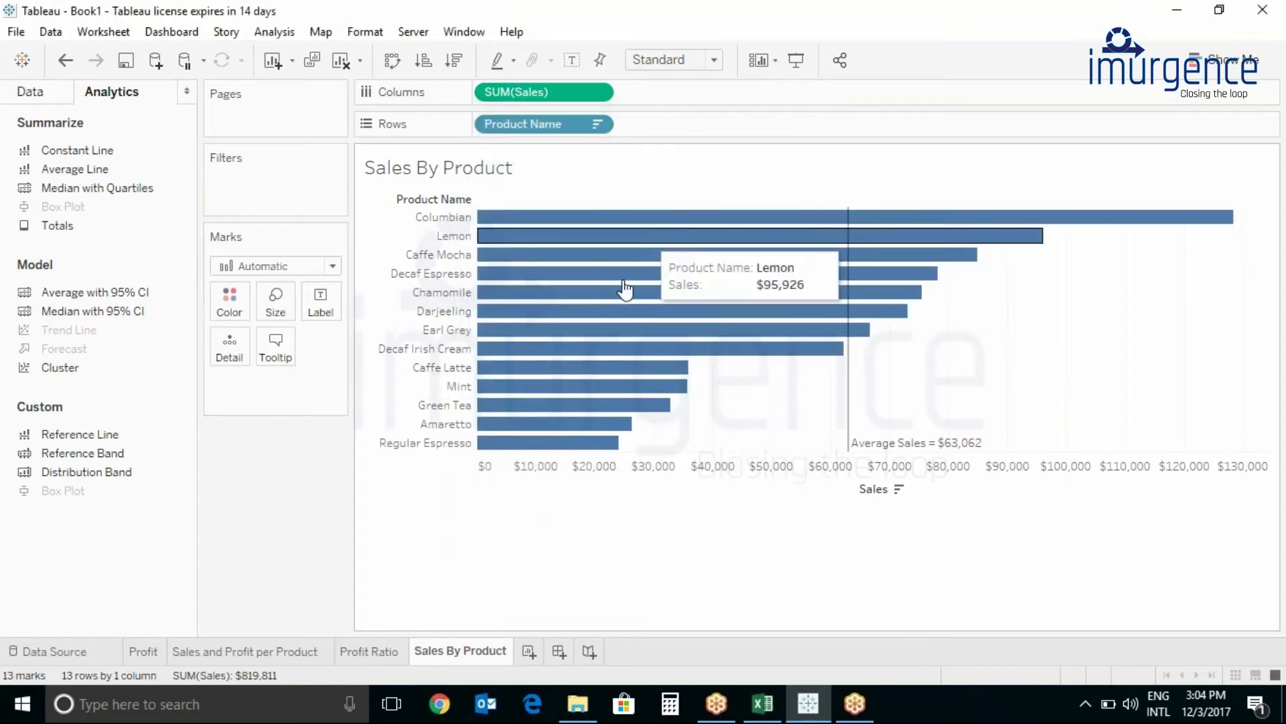
# Color the product bars by the Profit measure.
pyautogui.click(30, 94)
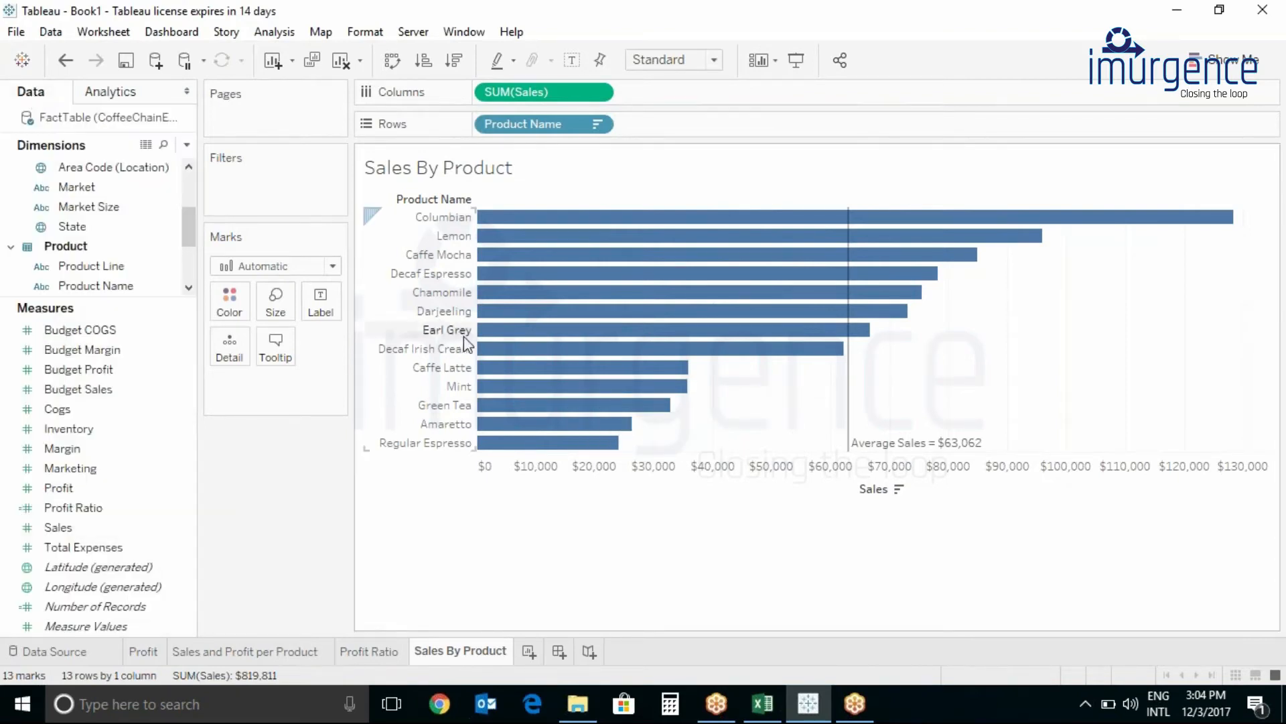
pyautogui.click(50, 493)
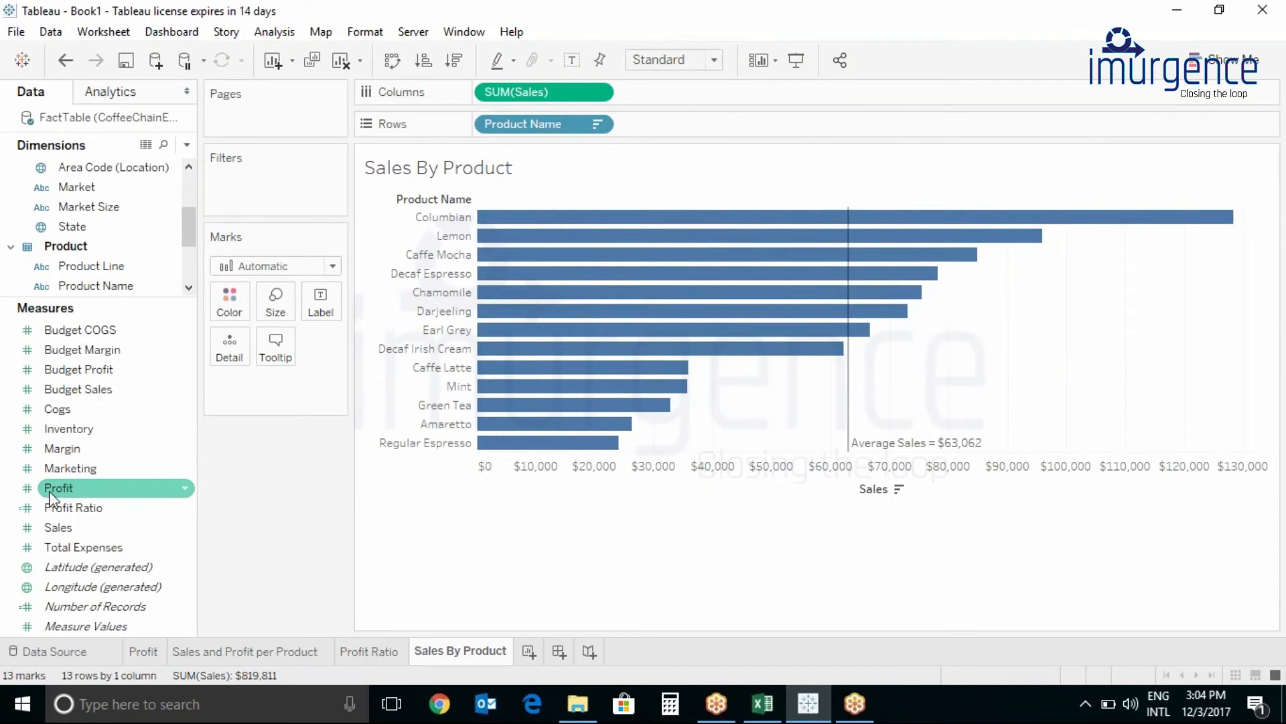
pyautogui.moveTo(51, 496)
pyautogui.mouseDown()
pyautogui.moveTo(94, 482)
pyautogui.moveTo(226, 299)
pyautogui.mouseUp()
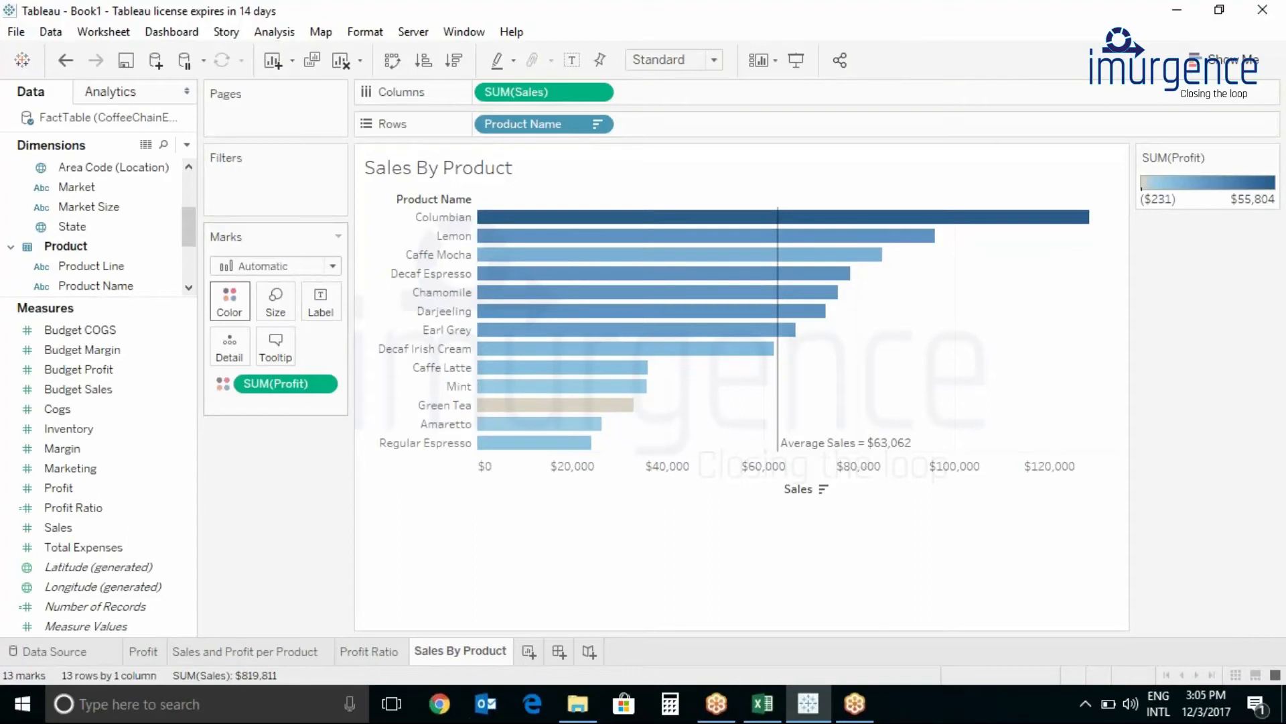
# Try the Green-Gold palette on the profit colors of the bars.
pyautogui.click(229, 303)
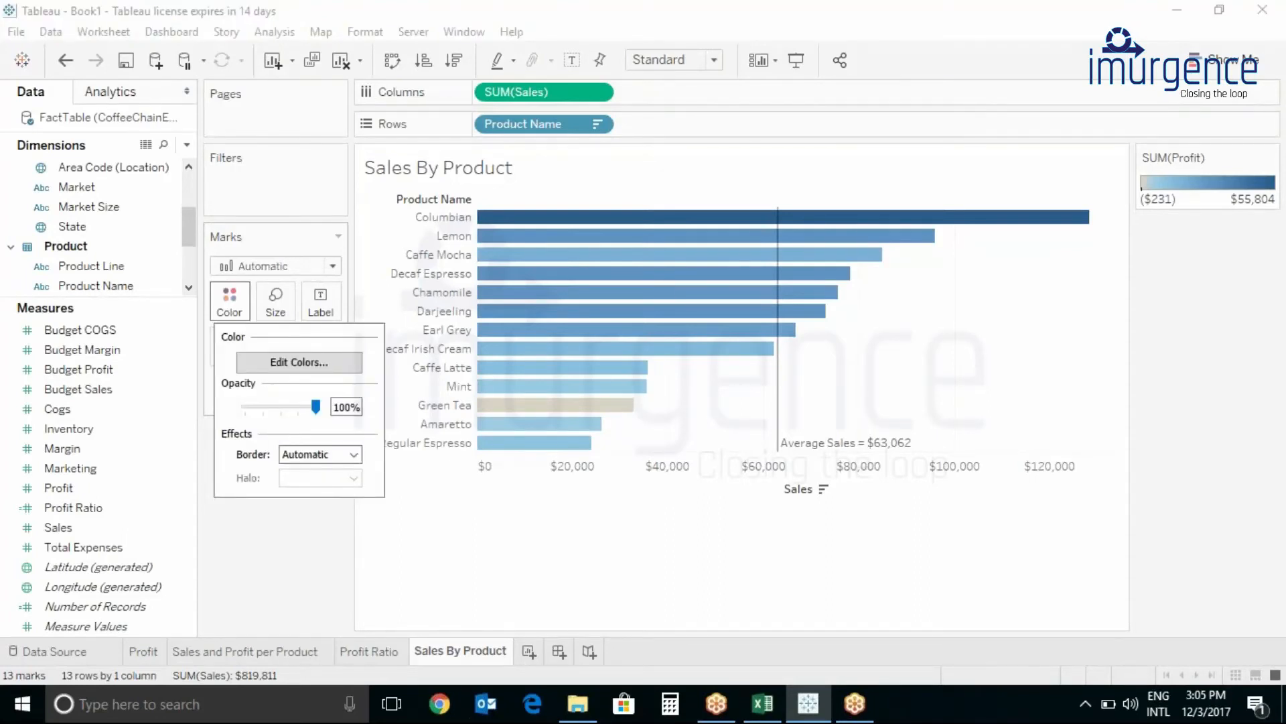
pyautogui.click(276, 363)
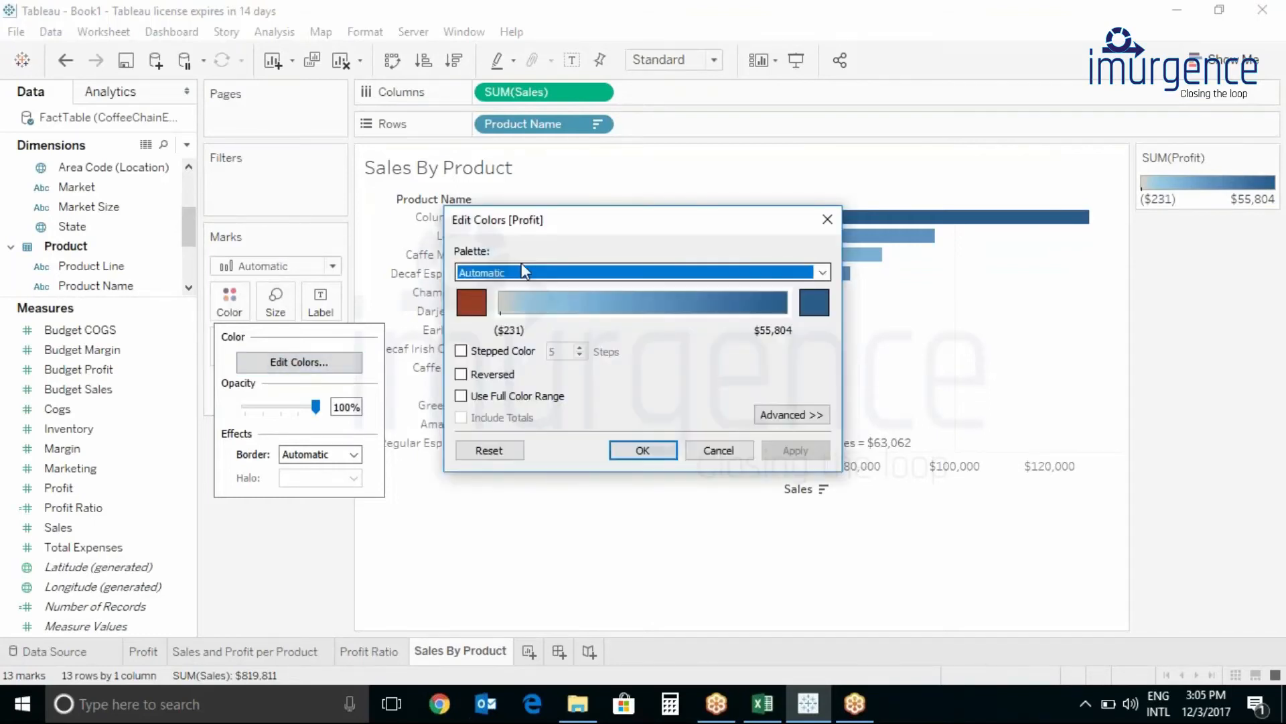
pyautogui.click(540, 280)
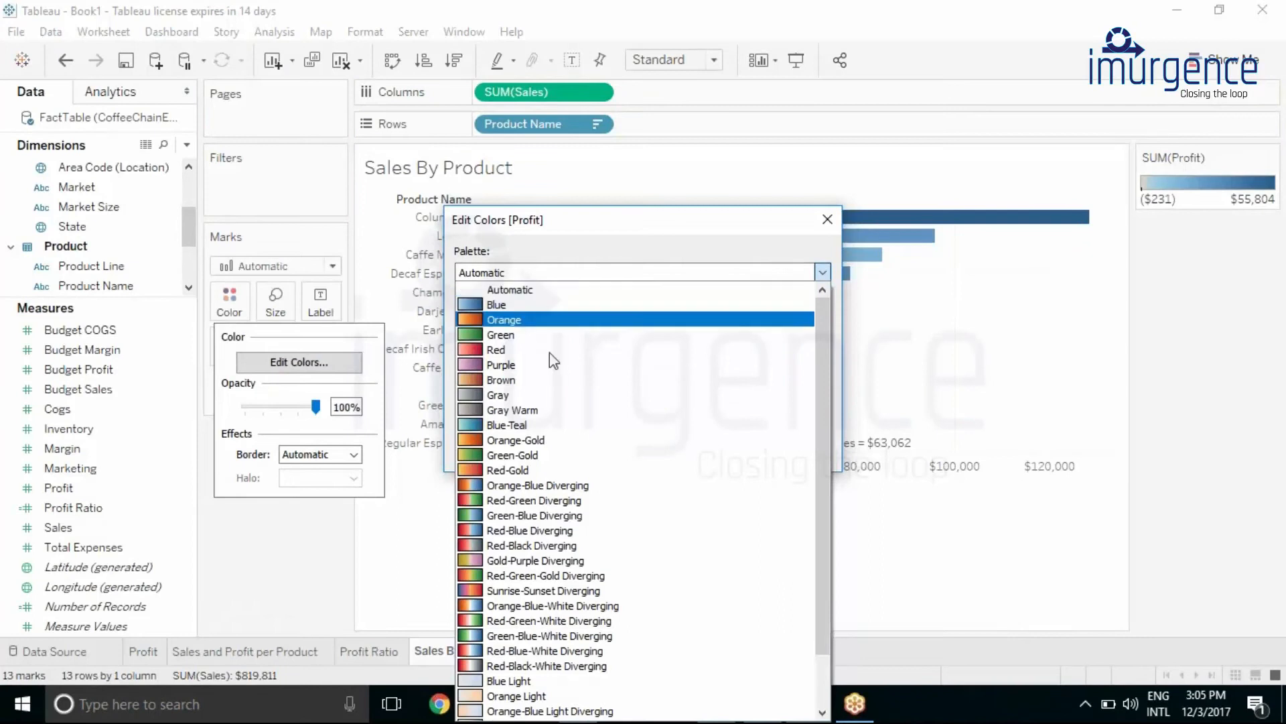
pyautogui.click(560, 454)
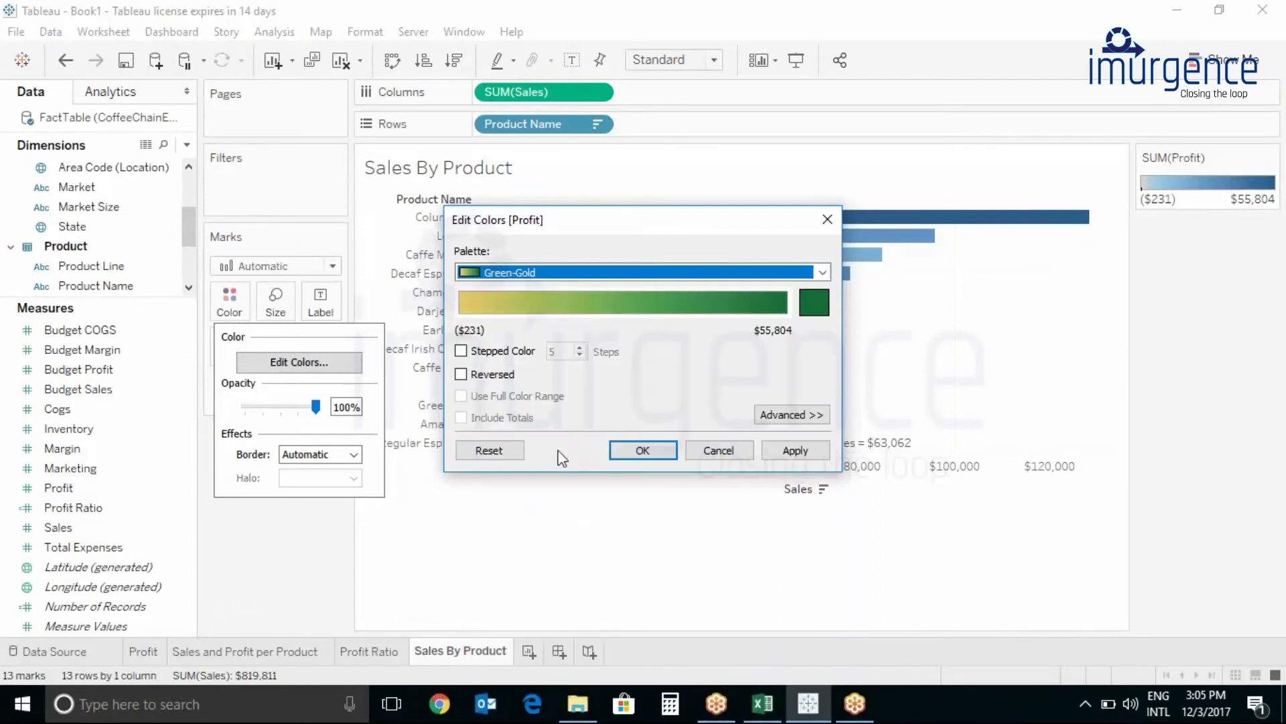
pyautogui.click(794, 450)
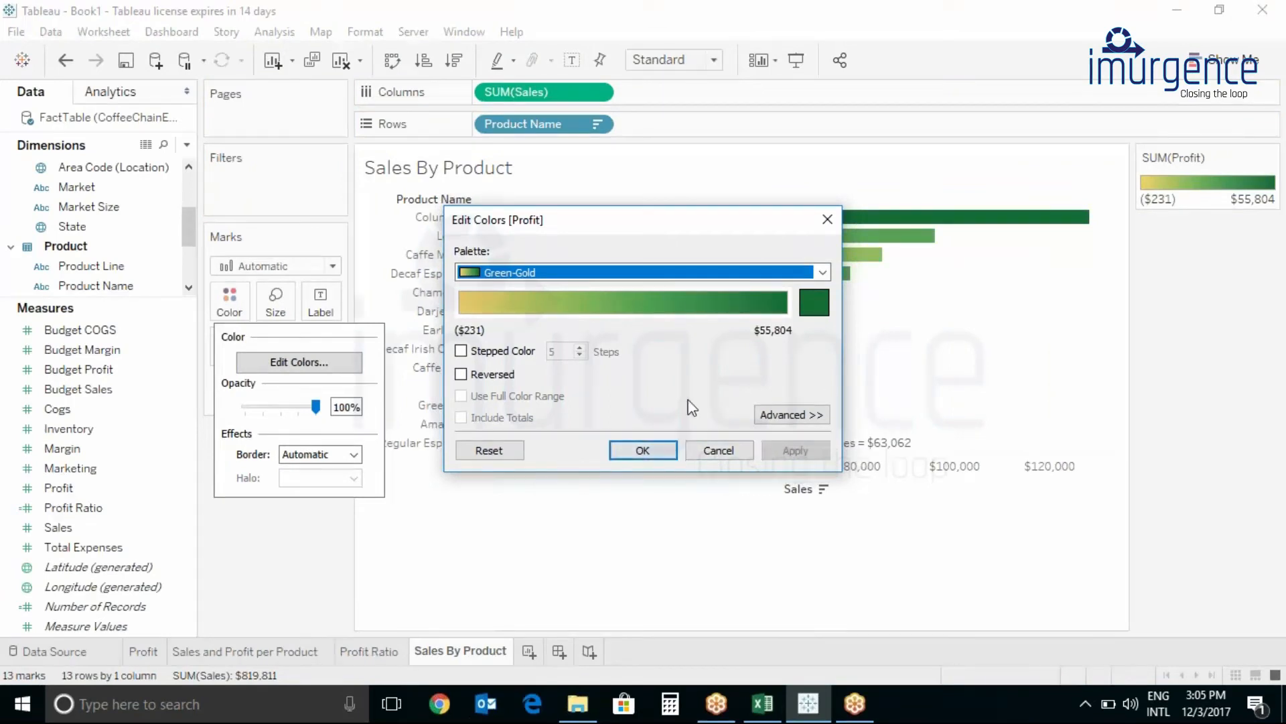
# Return the profit color palette to Automatic and apply it to the bars.
pyautogui.click(824, 272)
pyautogui.scroll(5, 709, 388)
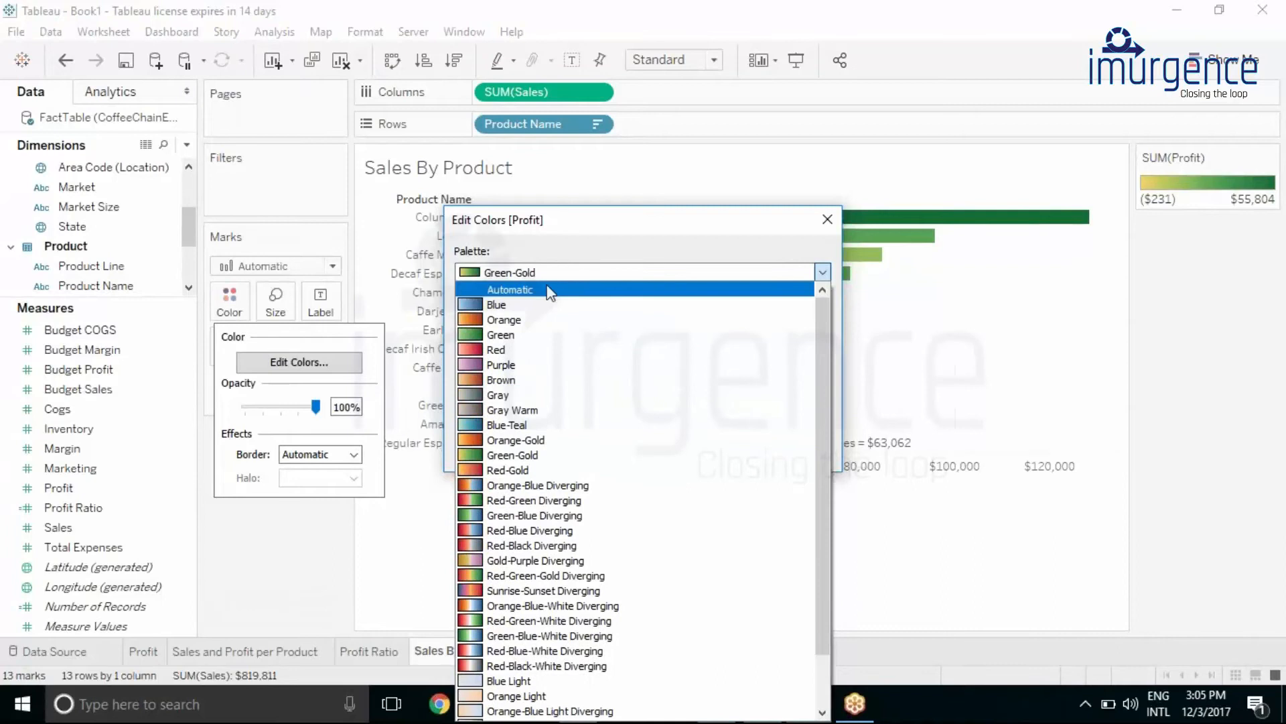
pyautogui.click(546, 290)
pyautogui.click(795, 452)
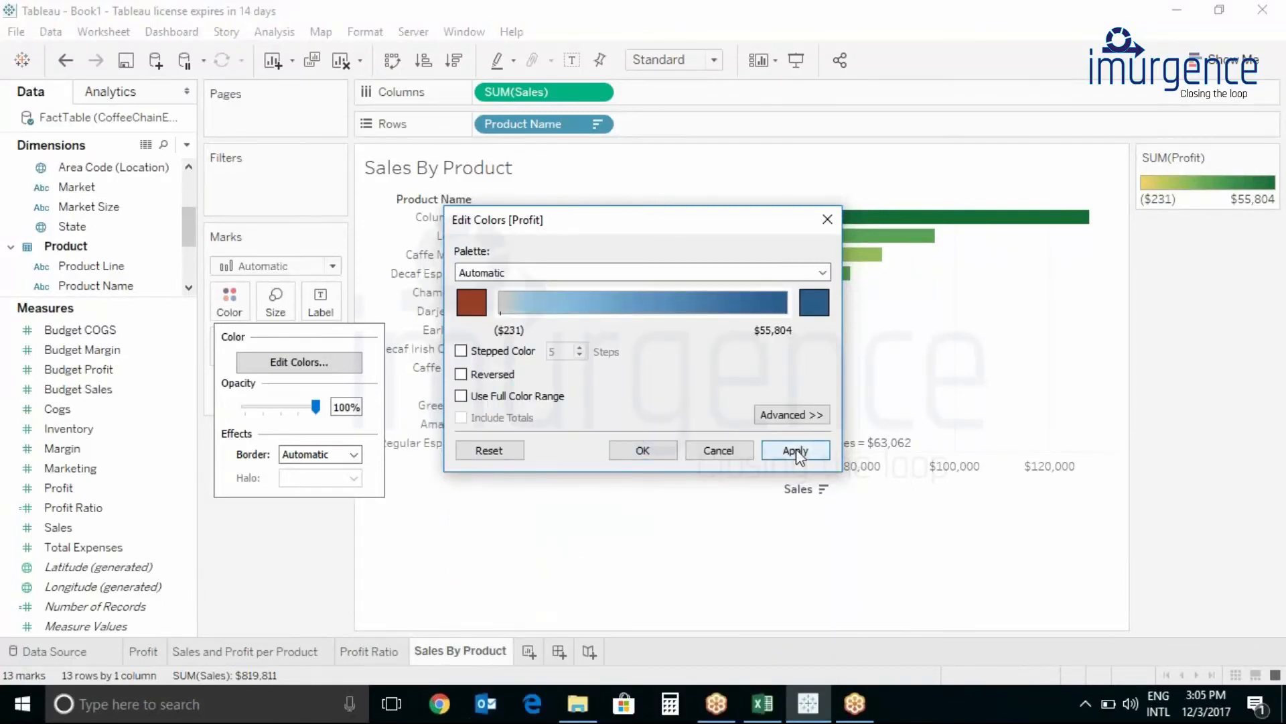
pyautogui.click(646, 451)
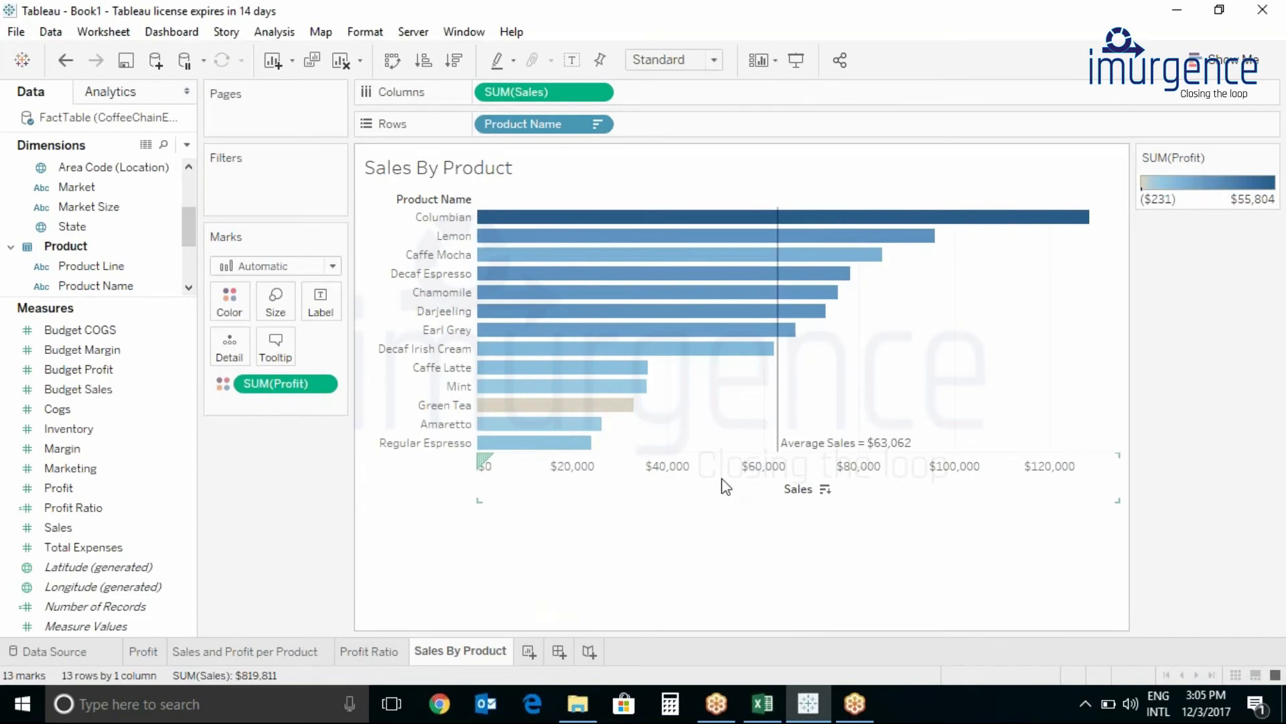
# Examine the profit and sales details of the Green Tea, Columbian and Darjeeling bars against the profit color legend.
pyautogui.moveTo(599, 394)
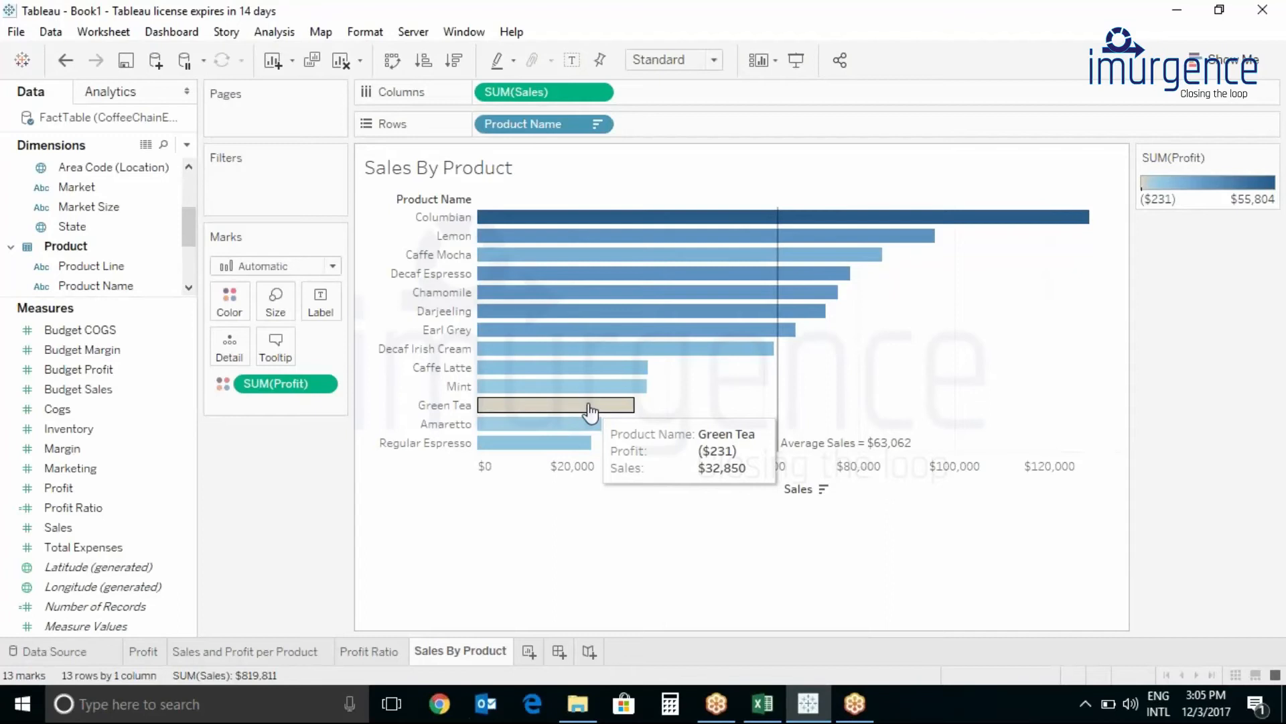
pyautogui.moveTo(1045, 218)
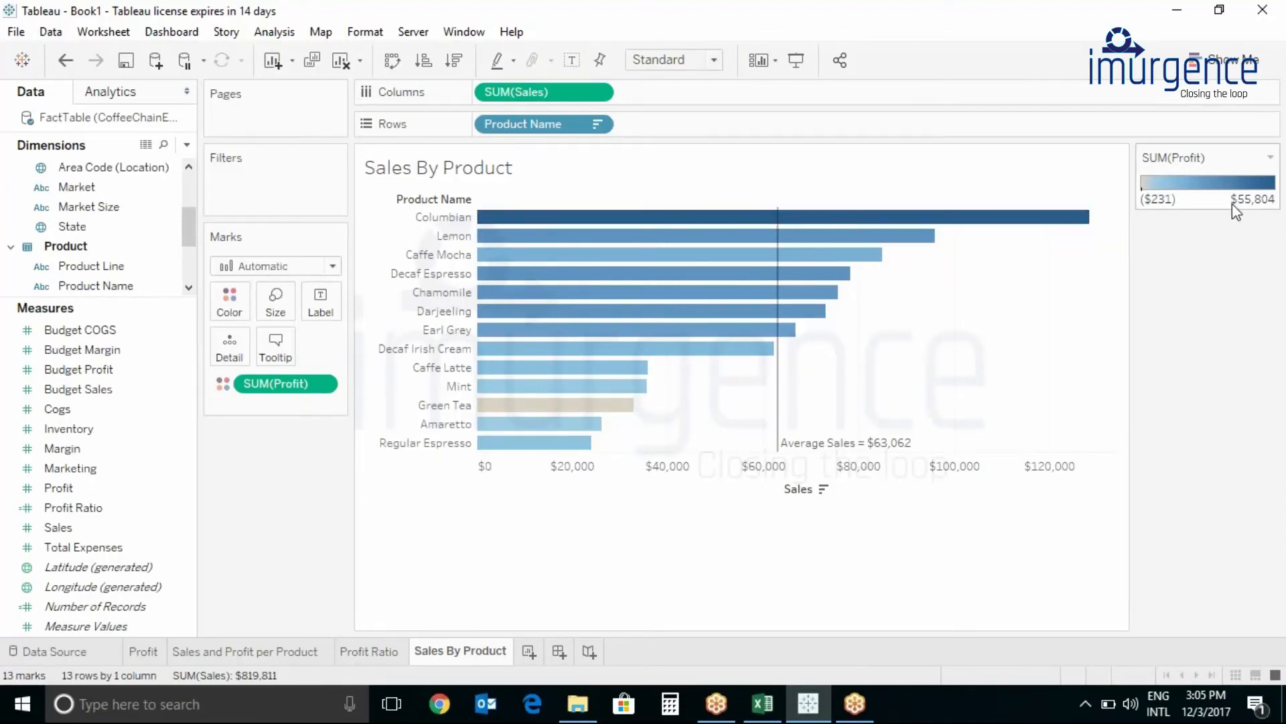
pyautogui.moveTo(730, 291)
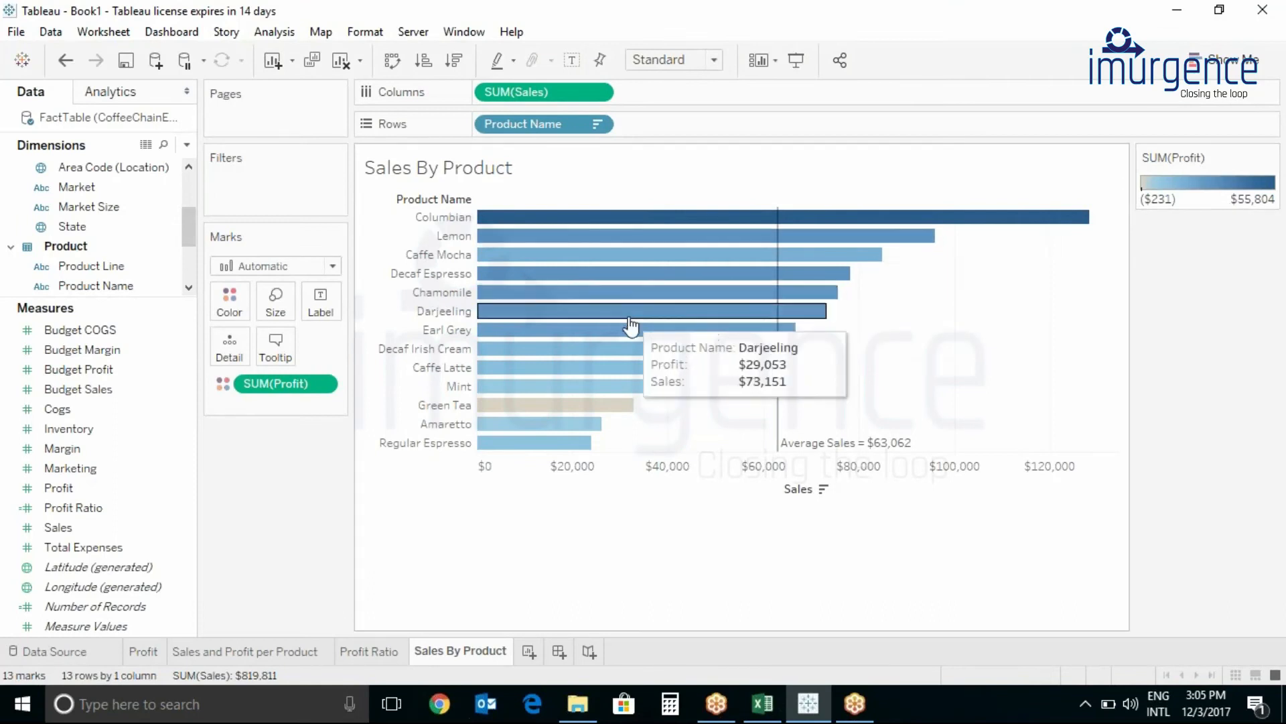
pyautogui.moveTo(585, 355)
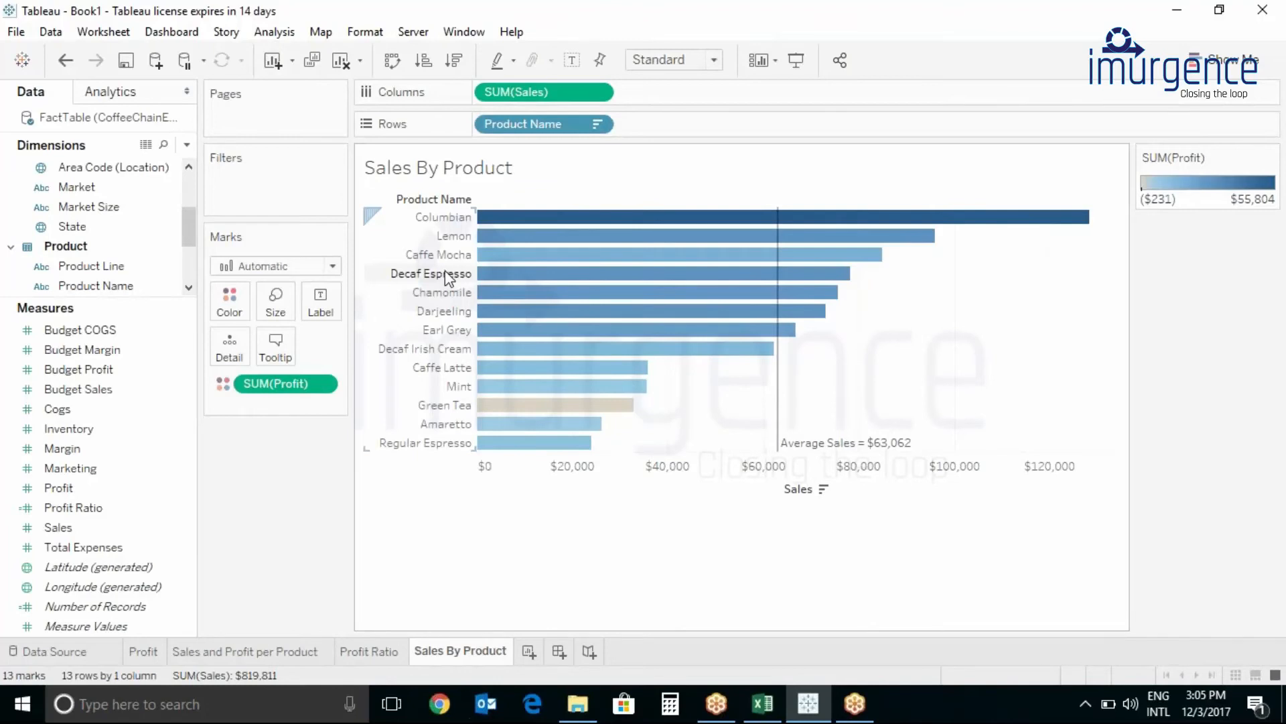
pyautogui.moveTo(516, 258)
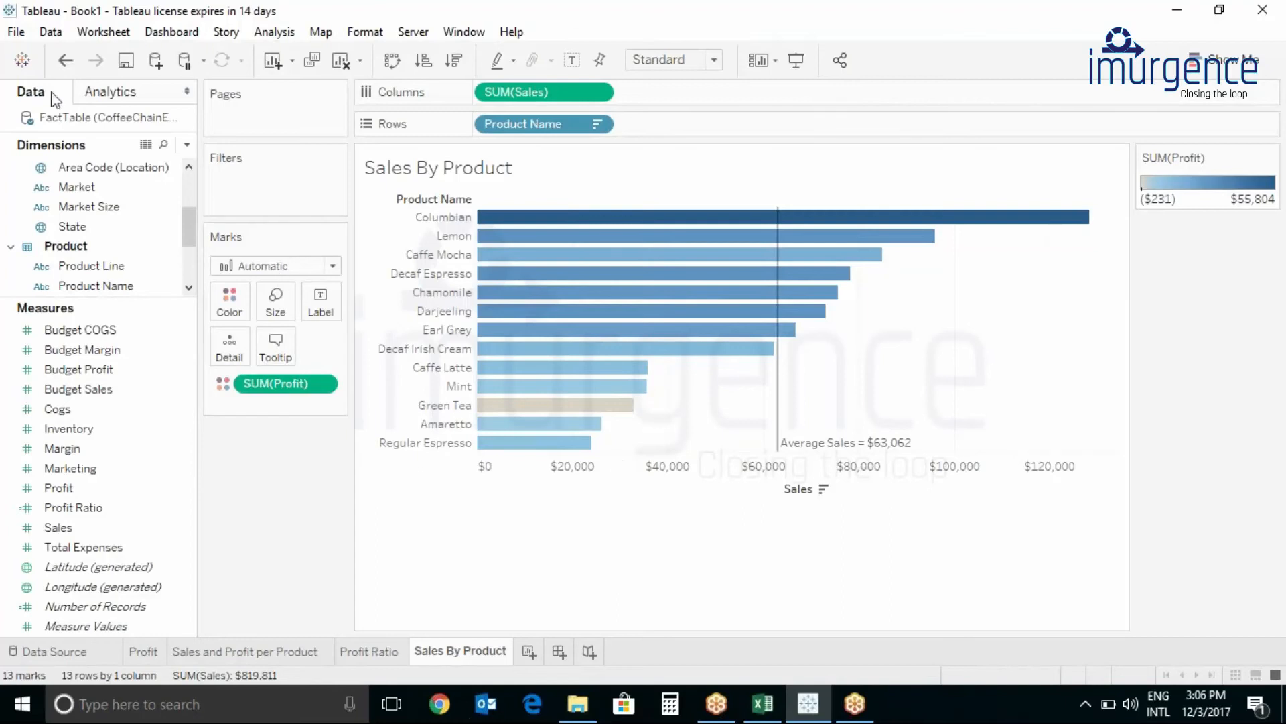
# Start saving the workbook under a new name and choose the Tableau folder inside Desktop > Imurgence as its location.
pyautogui.click(17, 32)
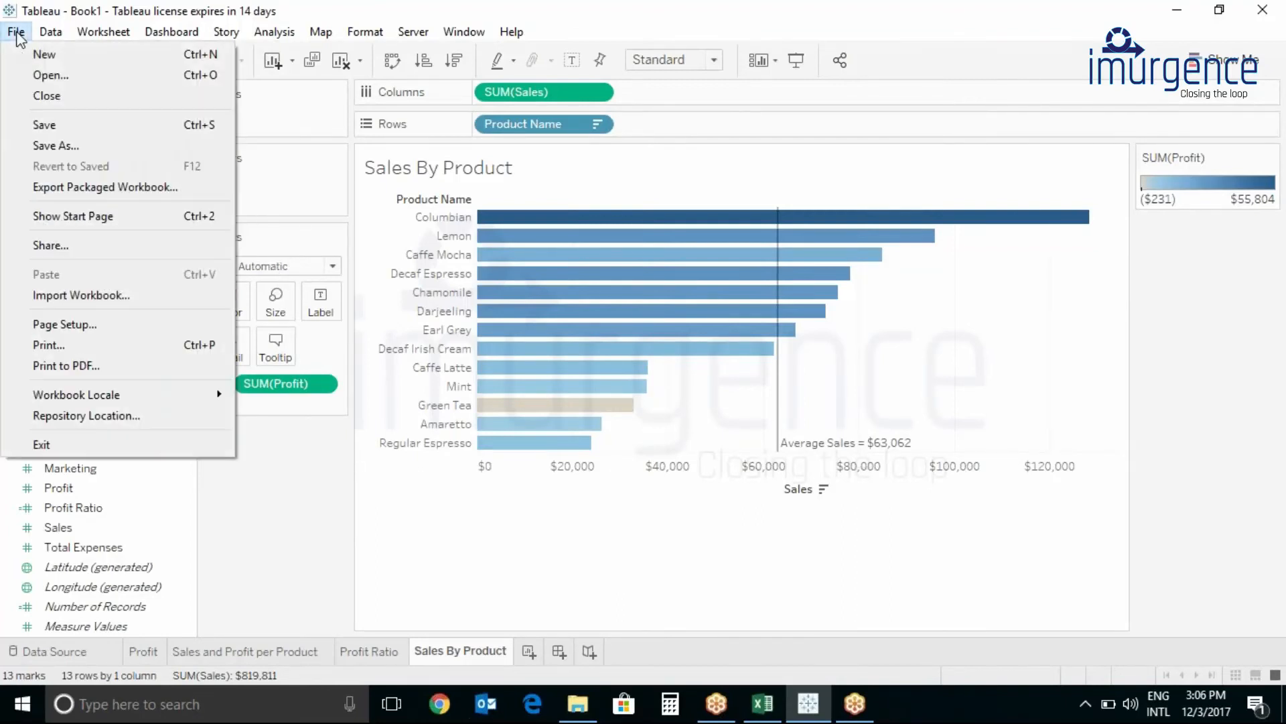
pyautogui.click(67, 146)
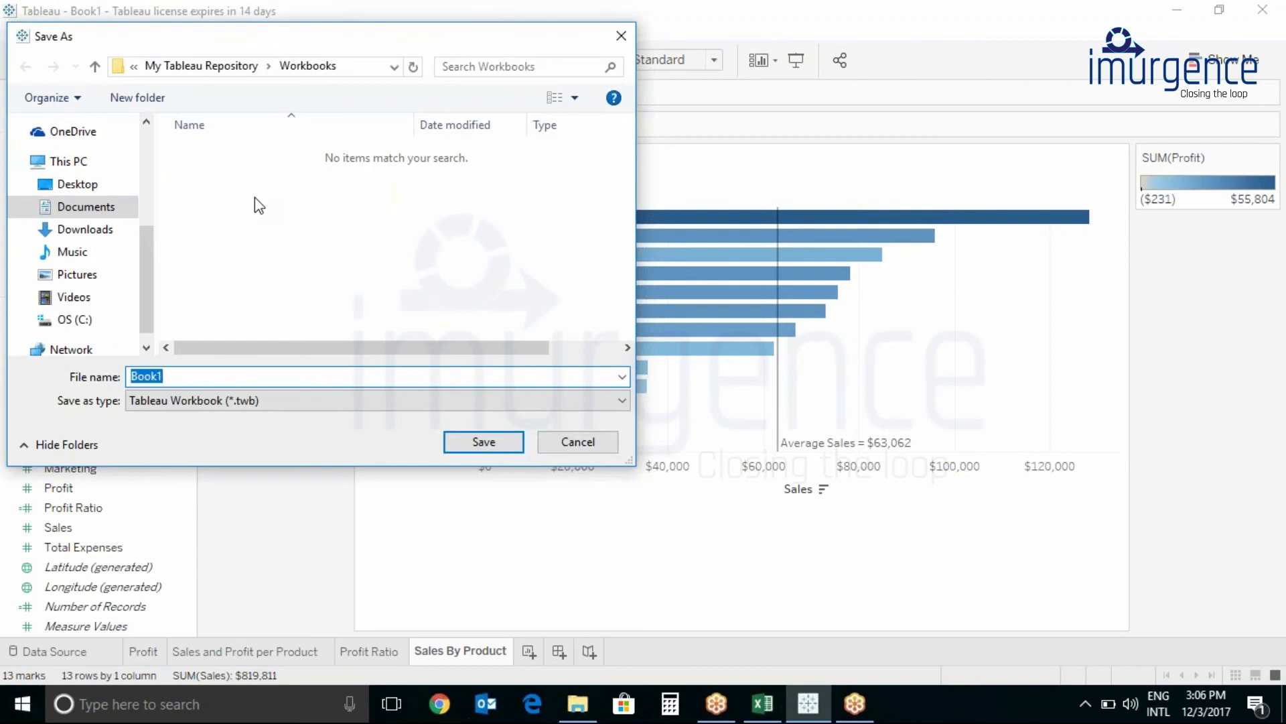
pyautogui.click(94, 191)
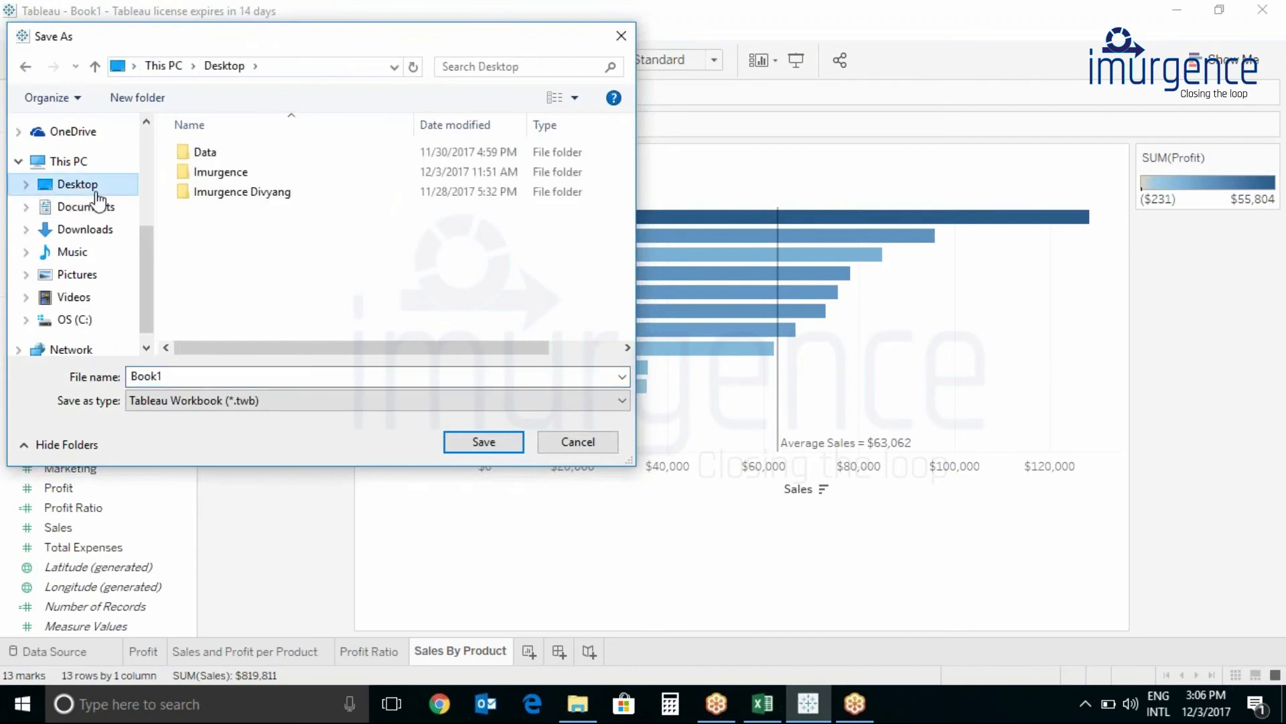
pyautogui.doubleClick(224, 173)
pyautogui.doubleClick(226, 173)
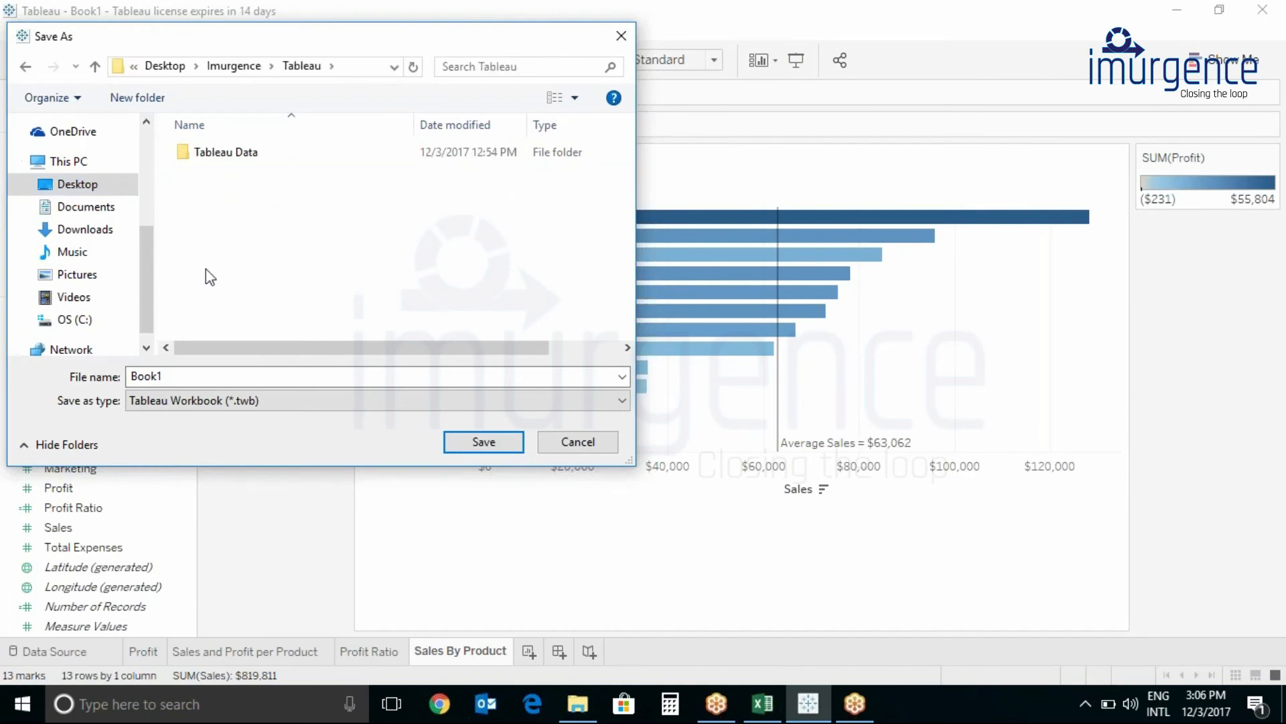
# Set the save type to Tableau Packaged Workbook (*.twbx) and name the file CoffeeChain.
pyautogui.click(195, 403)
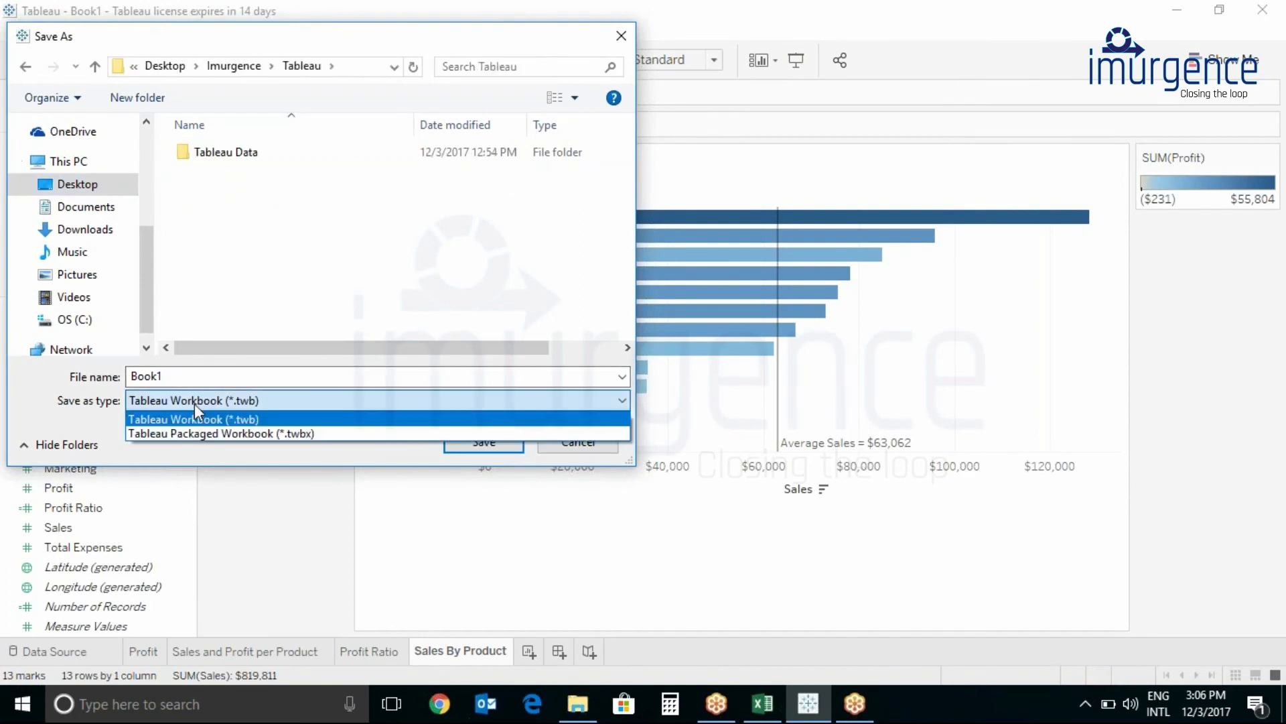
pyautogui.click(210, 460)
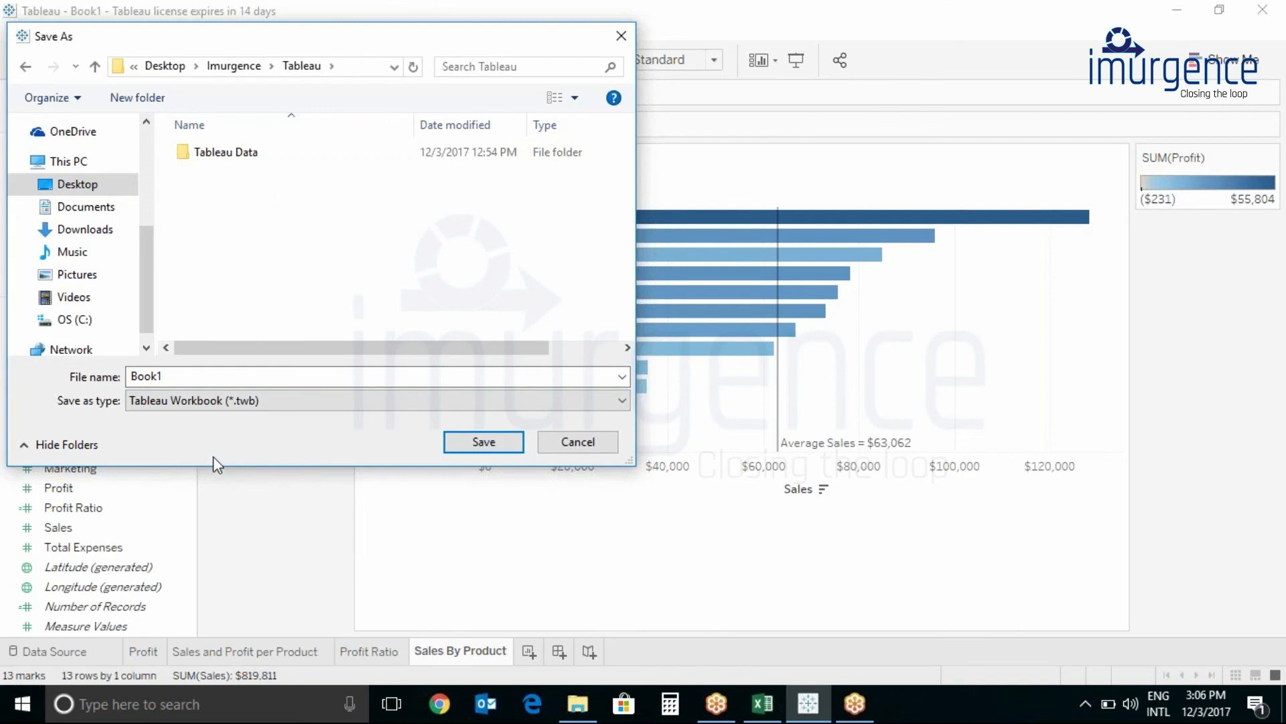
pyautogui.click(308, 402)
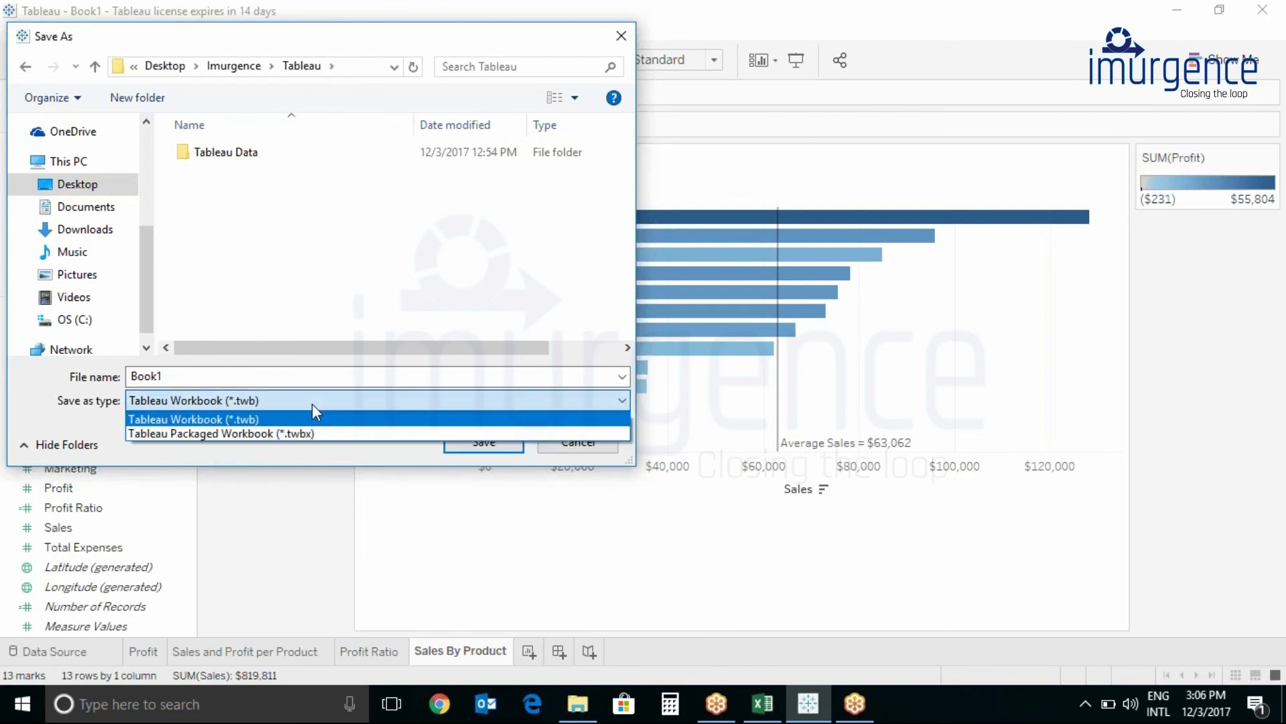
pyautogui.click(266, 436)
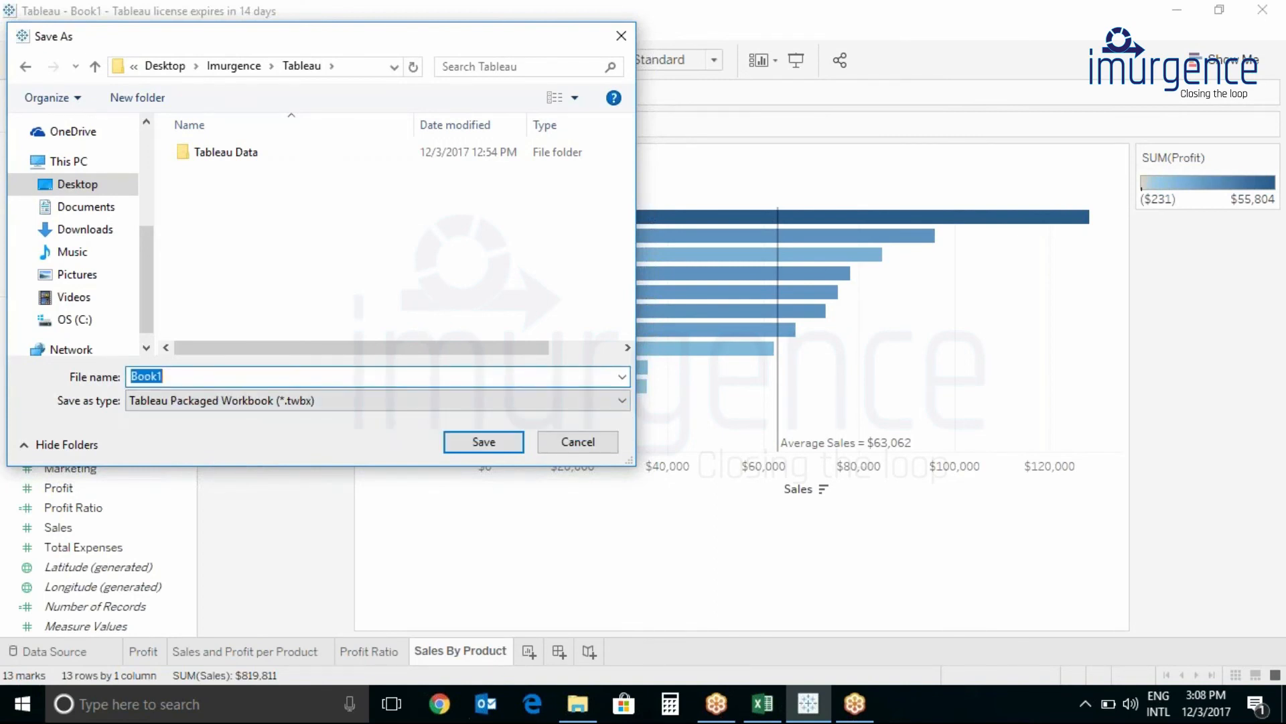
pyautogui.write('CoffeeChain')
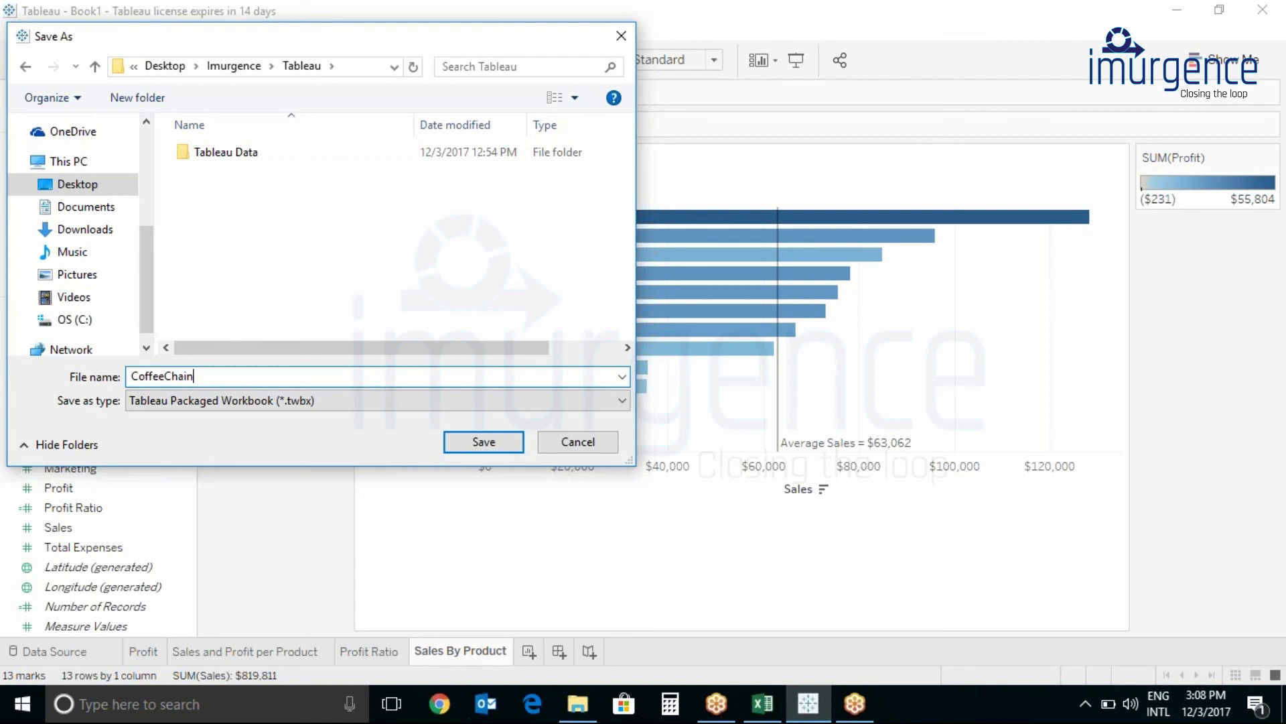